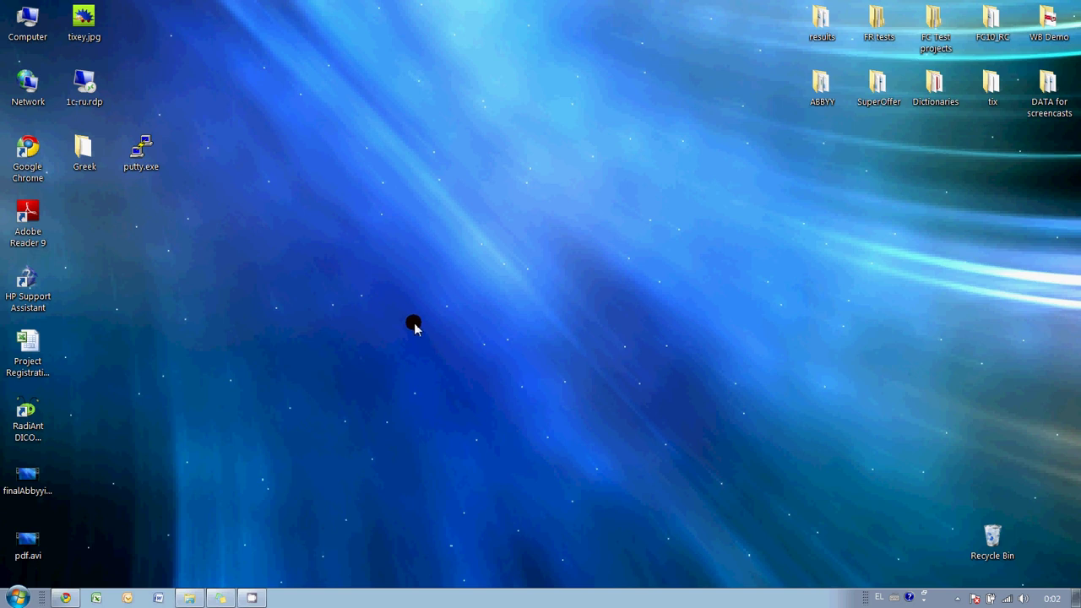
Bring the contracts folder with the loan and sales agreement PDFs into view.
left_click(191, 598)
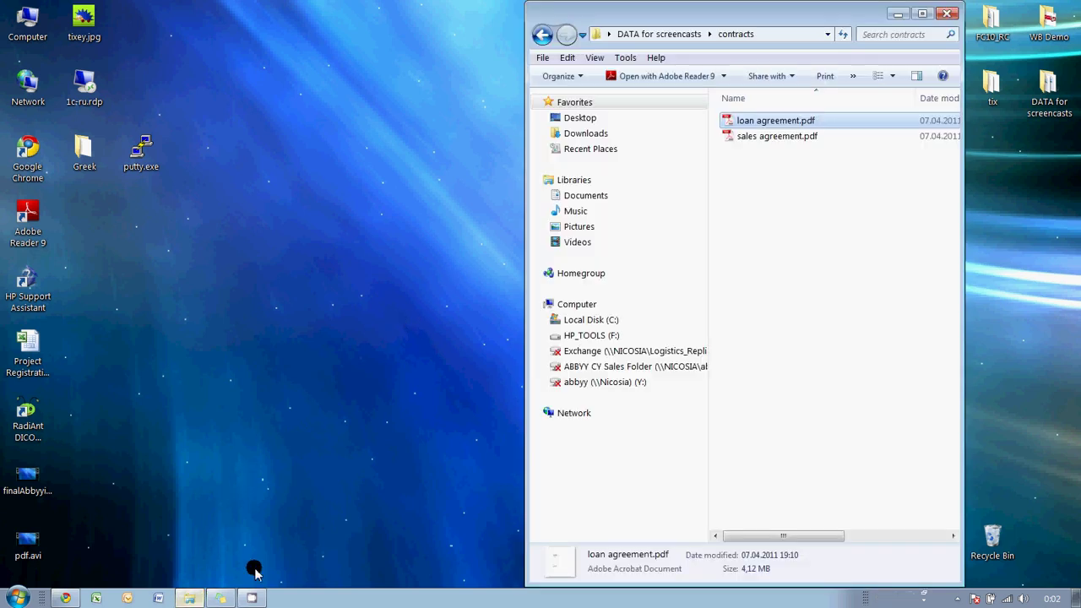
Open loan agreement.pdf in Adobe Reader and scroll down to its Definitions section.
double_click(794, 125)
scroll(457, 223, "down", 5)
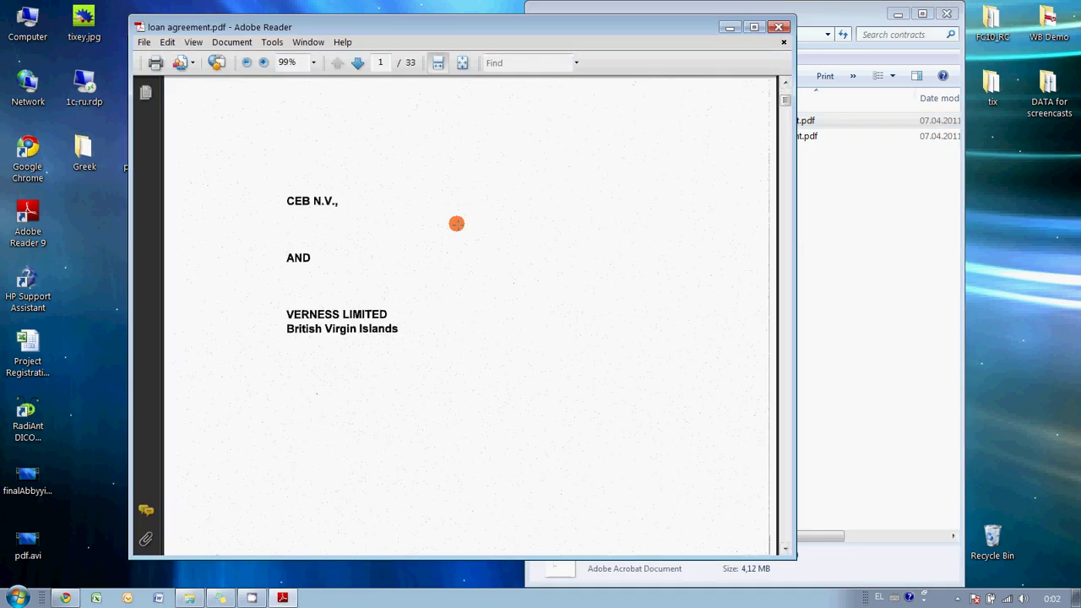
scroll(456, 223, "down", 5)
scroll(456, 223, "down", 5)
scroll(452, 225, "down", 3)
scroll(450, 225, "down", 5)
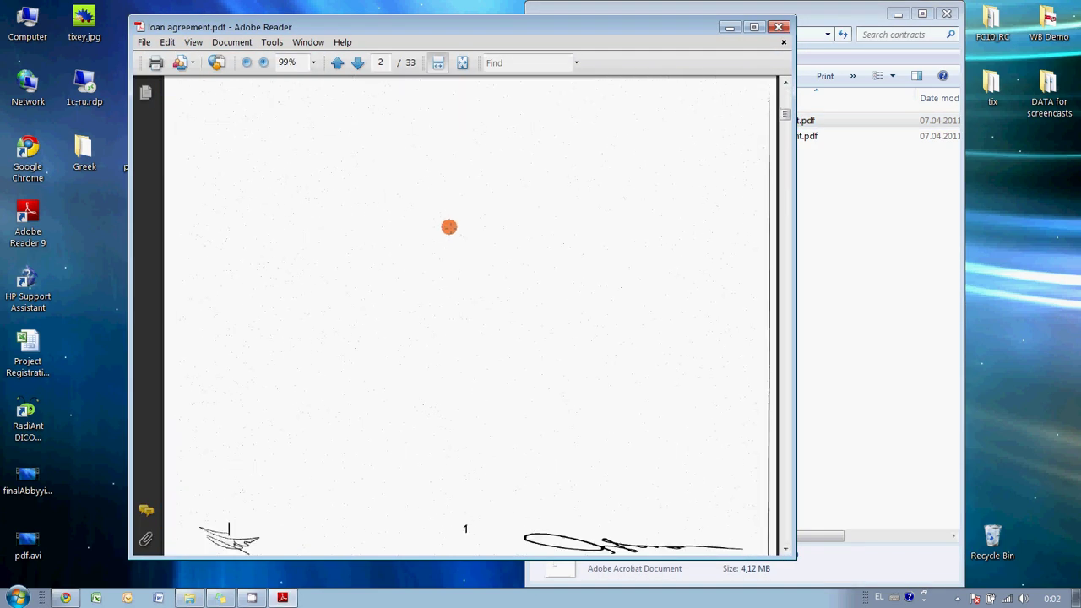
scroll(447, 227, "down", 5)
scroll(447, 227, "down", 5)
scroll(447, 227, "down", 5)
scroll(445, 224, "down", 5)
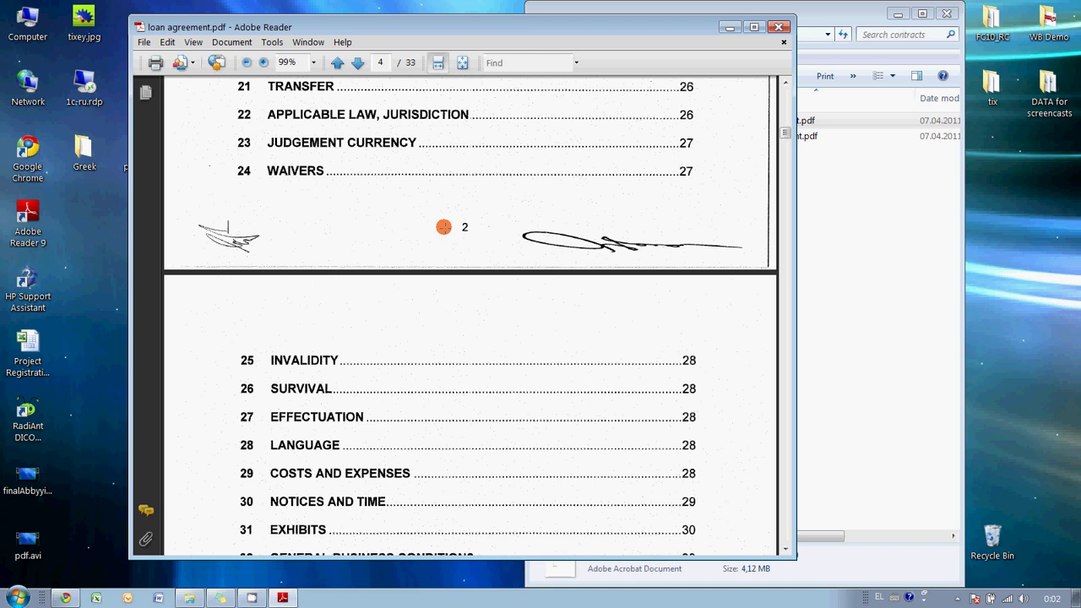
scroll(440, 230, "down", 5)
scroll(440, 231, "down", 5)
scroll(440, 232, "down", 5)
scroll(439, 231, "down", 5)
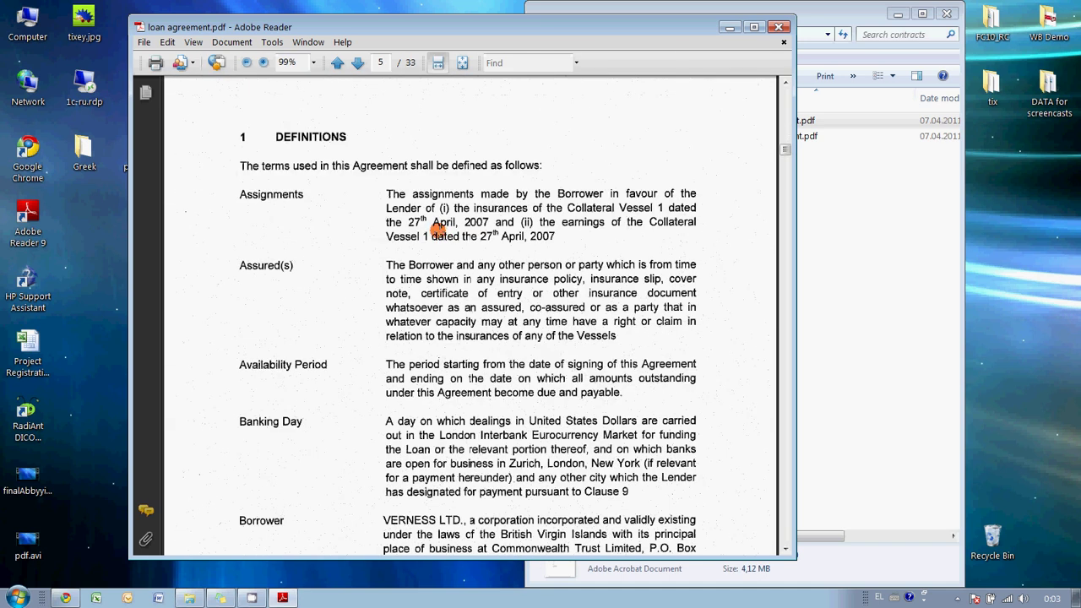
scroll(427, 230, "down", 1)
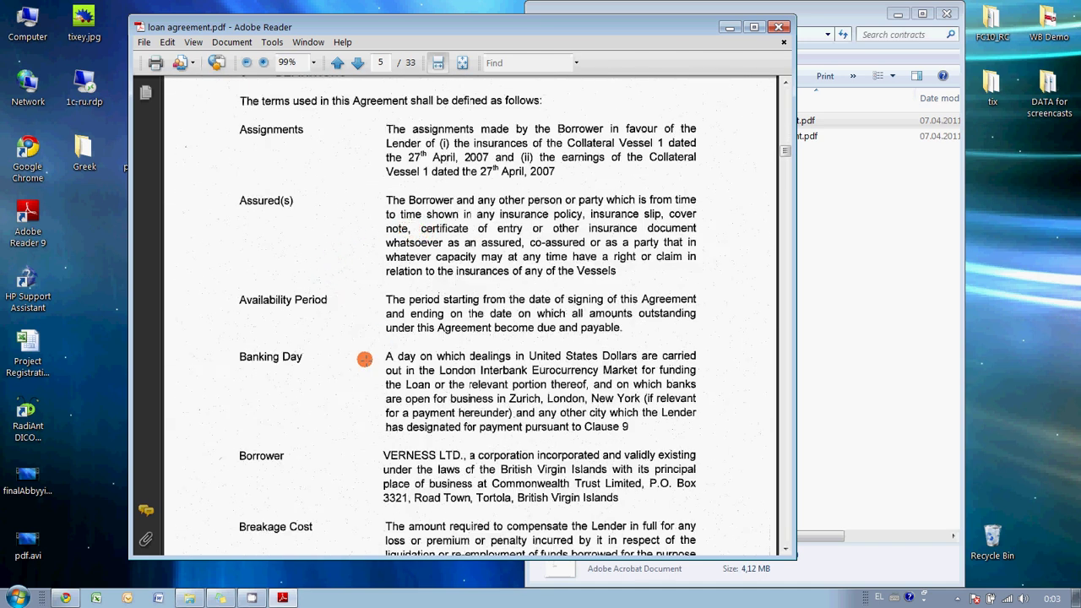
Select the Banking Day definition and all page text, then enter 'rate' as the search term.
left_click_drag(385, 353, 708, 438)
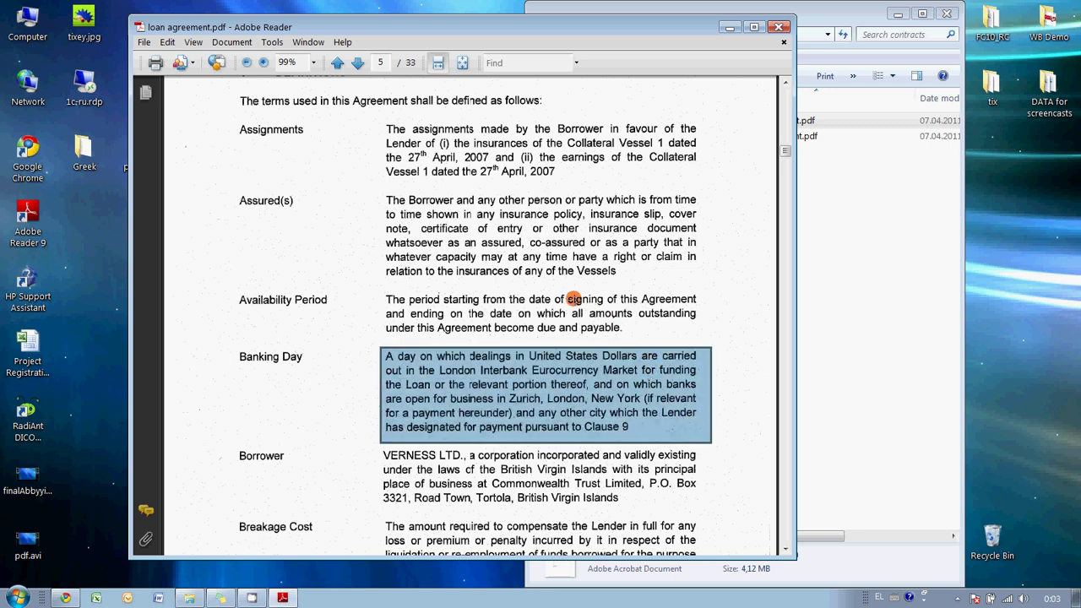
key("ctrl+a")
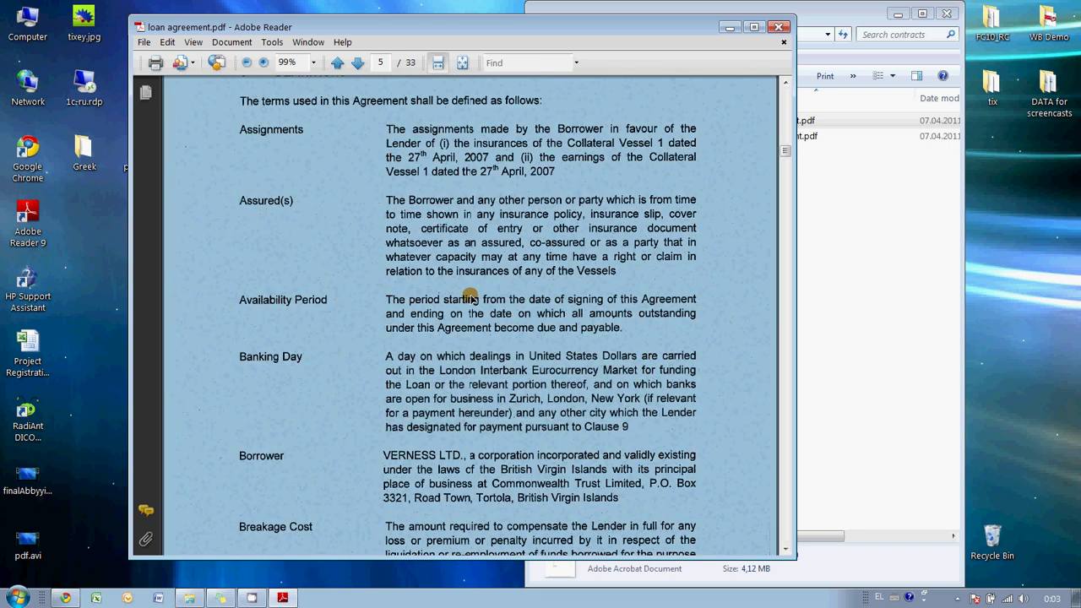
scroll(460, 297, "up", 3)
left_click(514, 64)
type("rate")
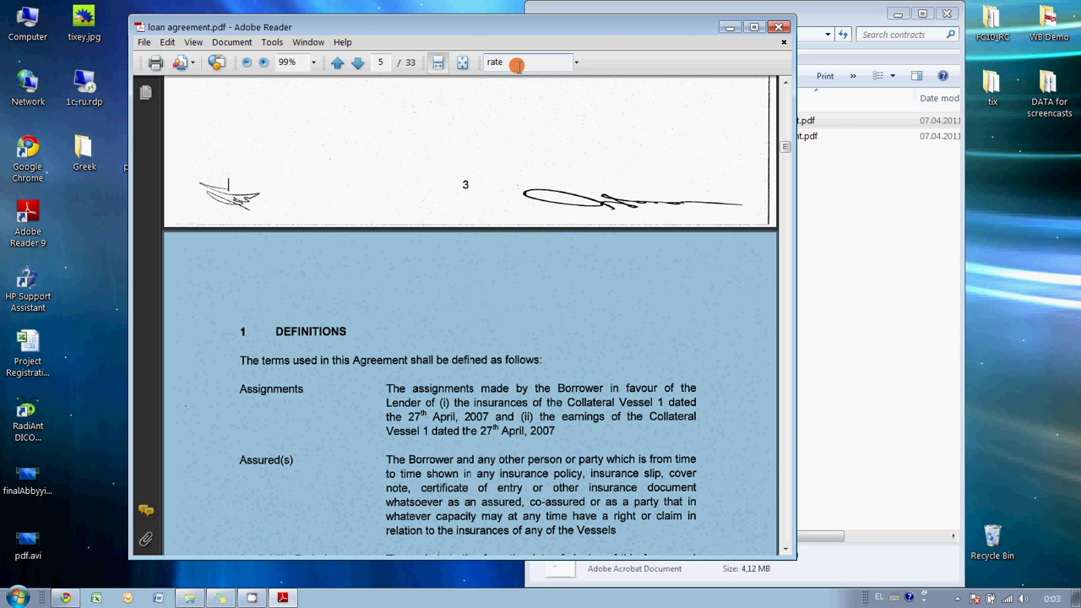
Search the document for 'rate' and dismiss the no-matches notice.
key("Return")
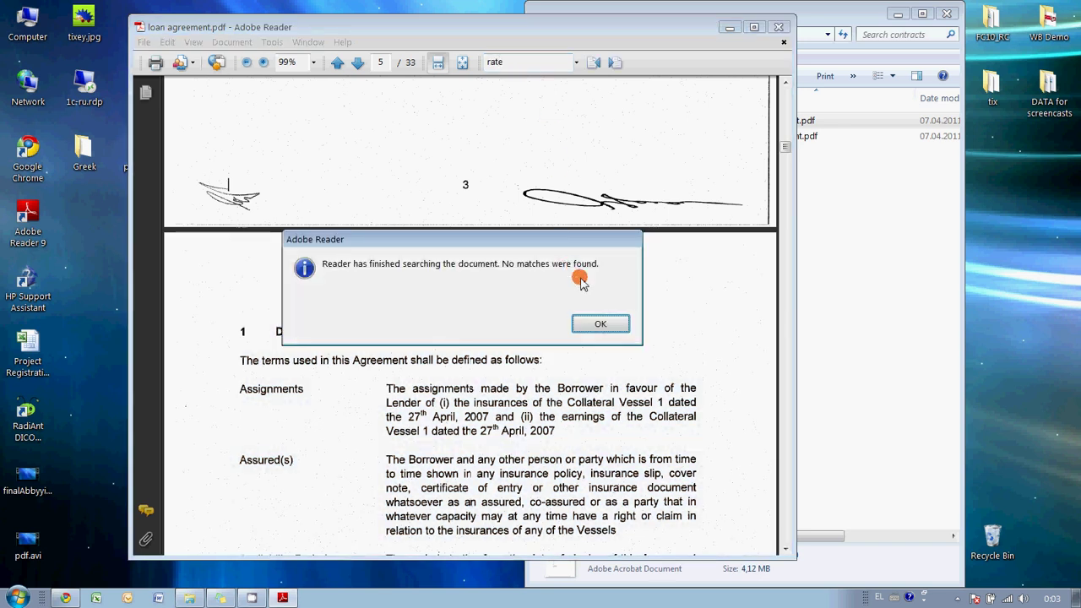
left_click(600, 322)
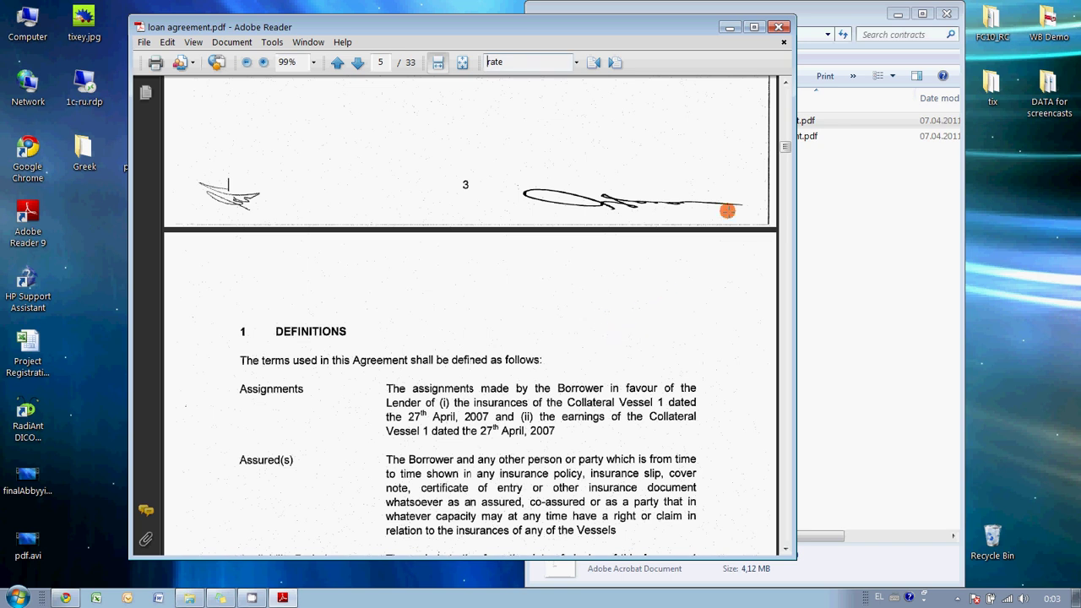
left_click_drag(785, 147, 786, 87)
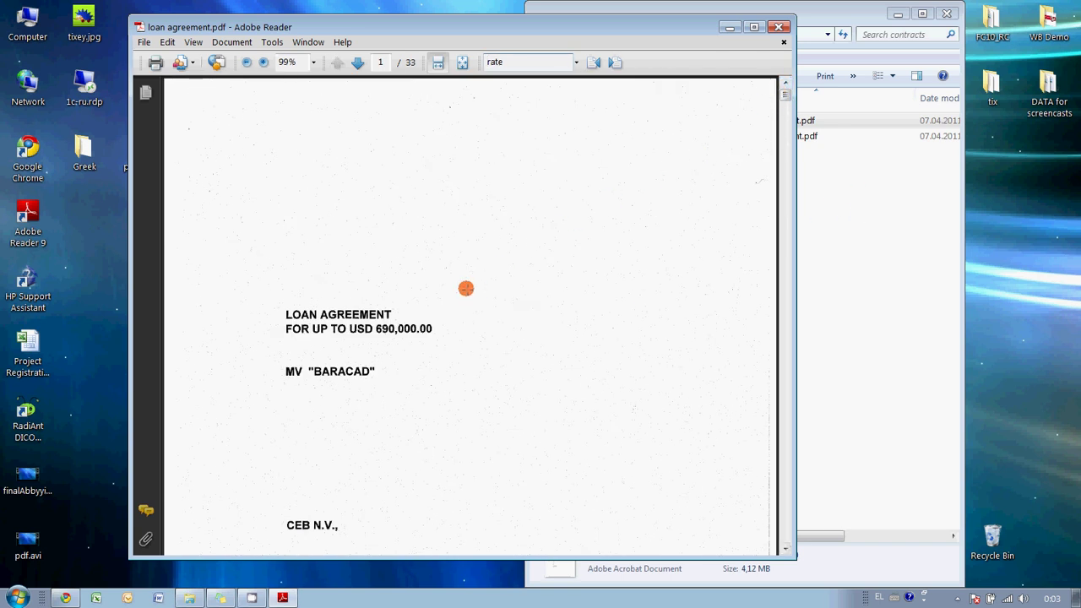
Scroll through the definitions to page 9, showing the Mortgage and Personal Guarantor entries.
scroll(466, 288, "down", 3)
scroll(465, 288, "down", 8)
scroll(466, 289, "down", 6)
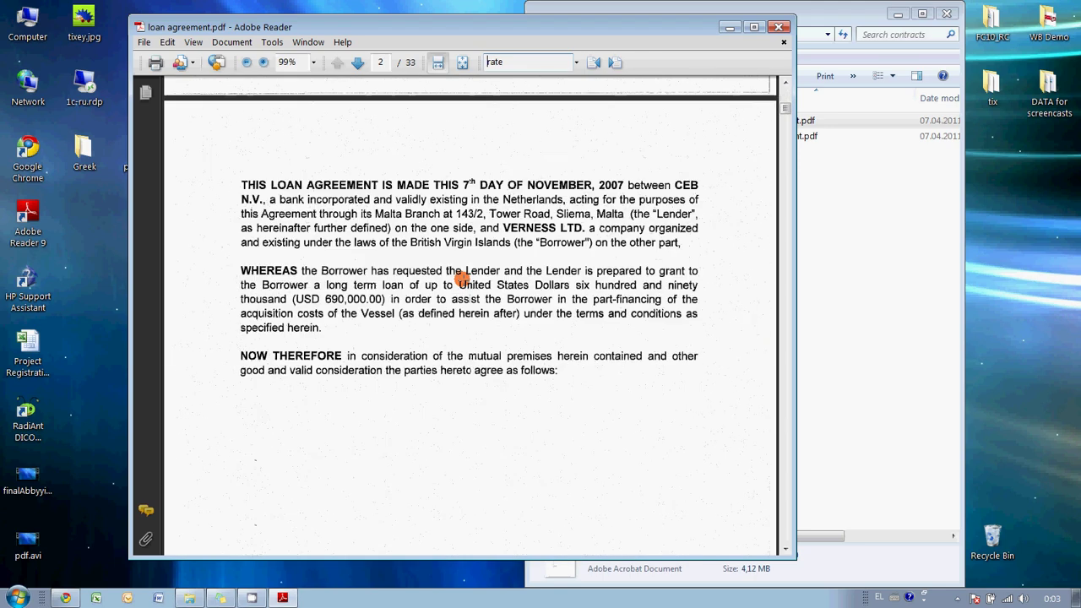
scroll(462, 279, "down", 5)
scroll(462, 279, "down", 5)
scroll(462, 278, "down", 5)
scroll(461, 275, "down", 5)
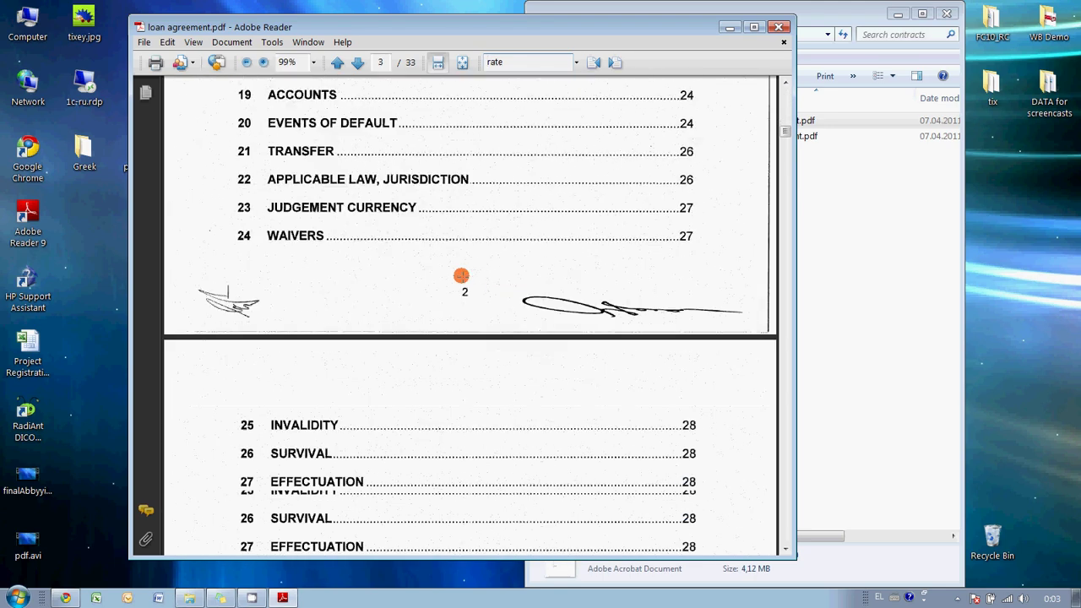
scroll(462, 275, "down", 5)
scroll(461, 275, "down", 5)
scroll(462, 276, "down", 5)
scroll(461, 275, "down", 5)
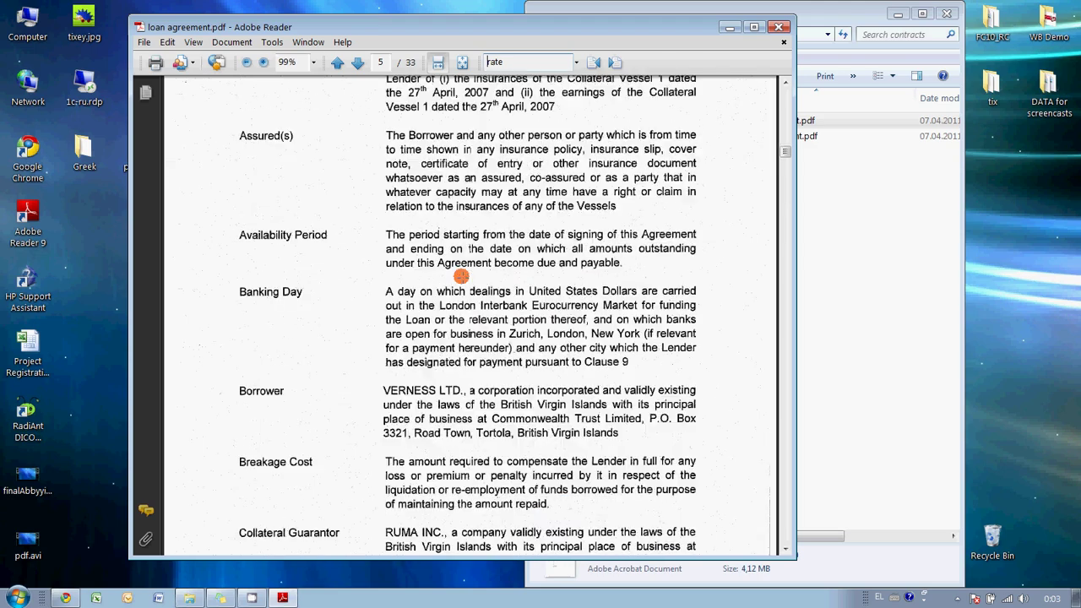
scroll(462, 276, "down", 5)
scroll(462, 276, "down", 4)
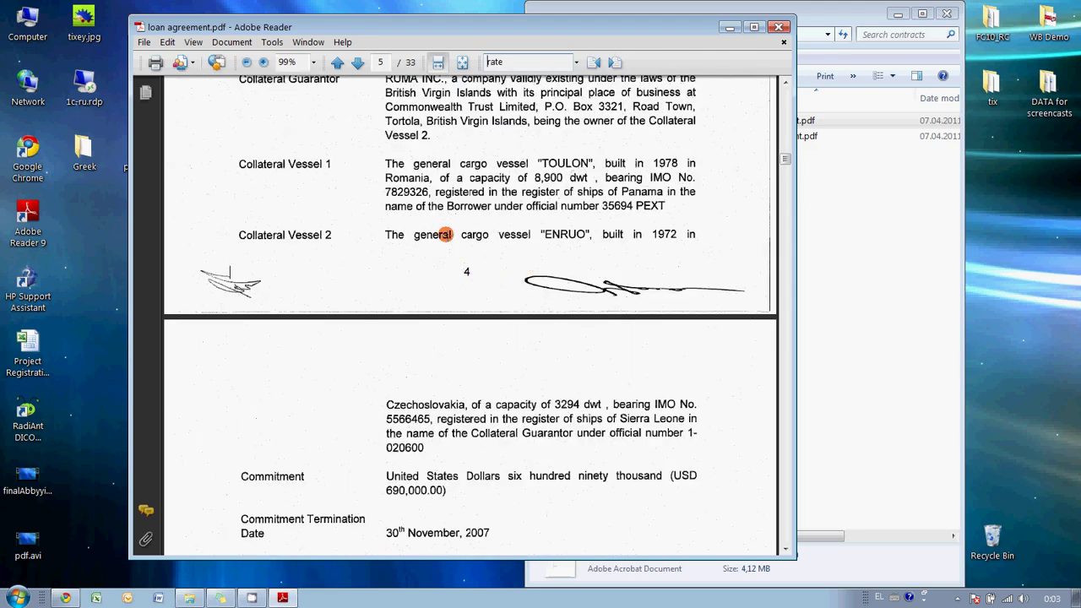
scroll(423, 173, "down", 5)
scroll(422, 173, "down", 5)
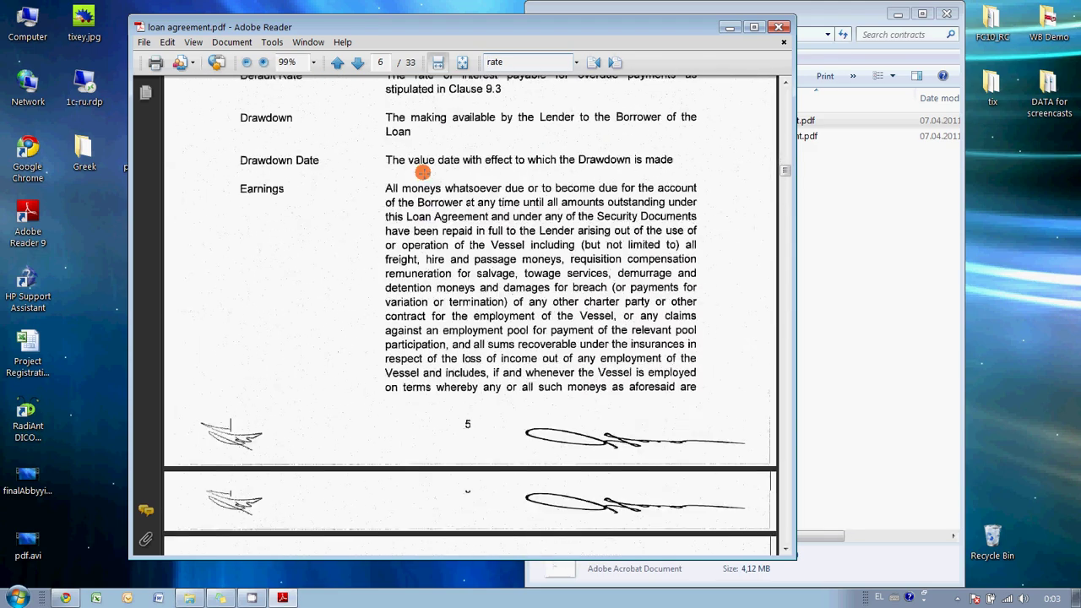
scroll(423, 173, "down", 5)
scroll(423, 173, "down", 5)
scroll(422, 173, "down", 5)
scroll(418, 173, "down", 5)
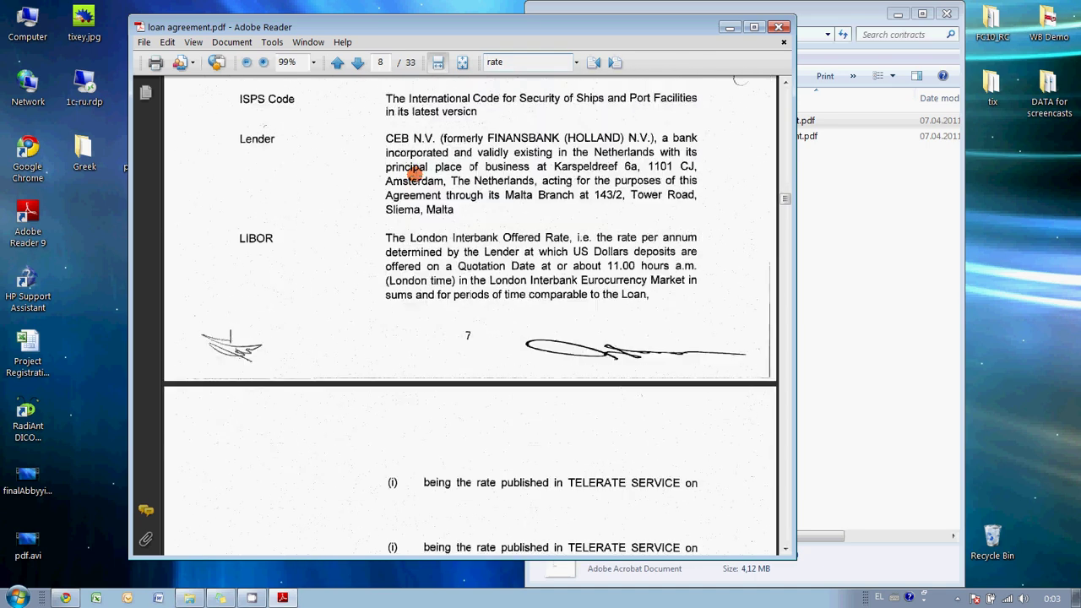
scroll(414, 174, "down", 5)
scroll(415, 174, "down", 5)
scroll(415, 174, "down", 5)
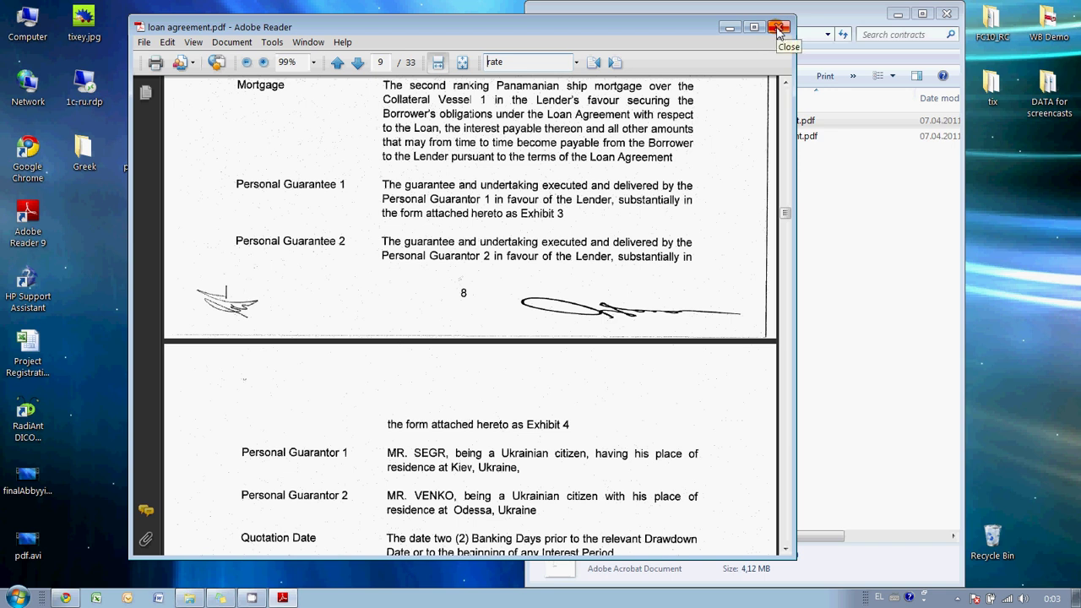
Close the loan agreement and show All Programs in the Start menu.
left_click(779, 27)
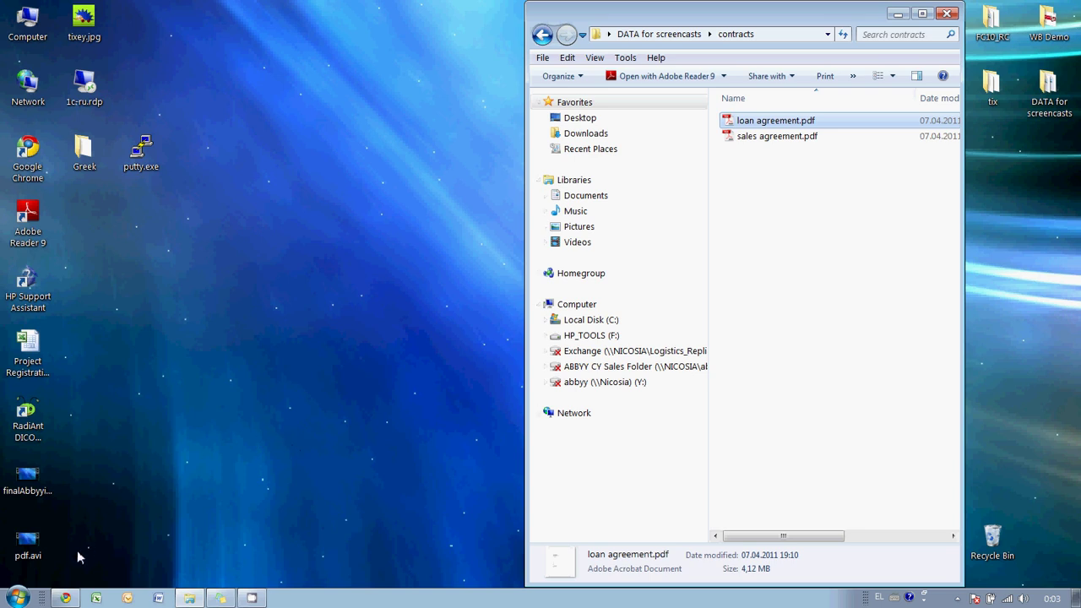
left_click(20, 598)
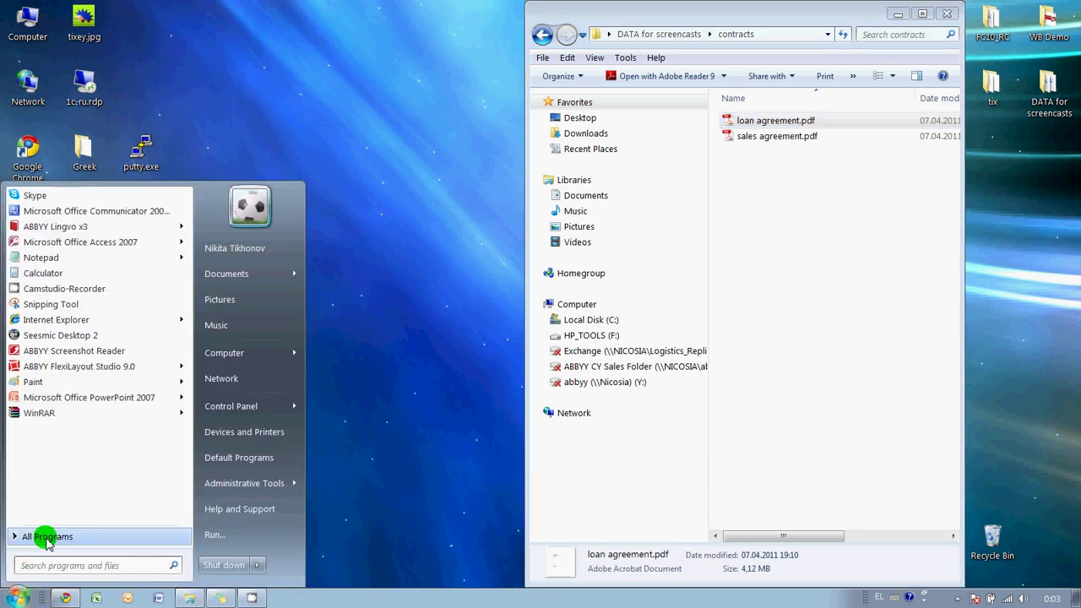
left_click(44, 536)
Expand the ABBYY PDF Transformer 3.0 program group and select loan agreement.pdf.
scroll(188, 367, "down", 1)
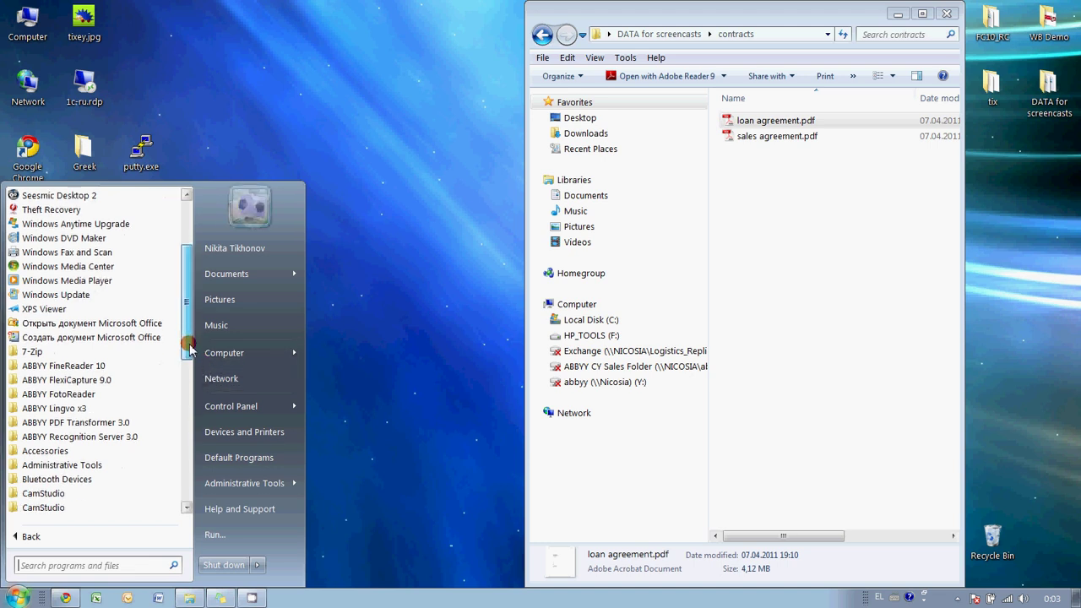
scroll(189, 367, "down", 2)
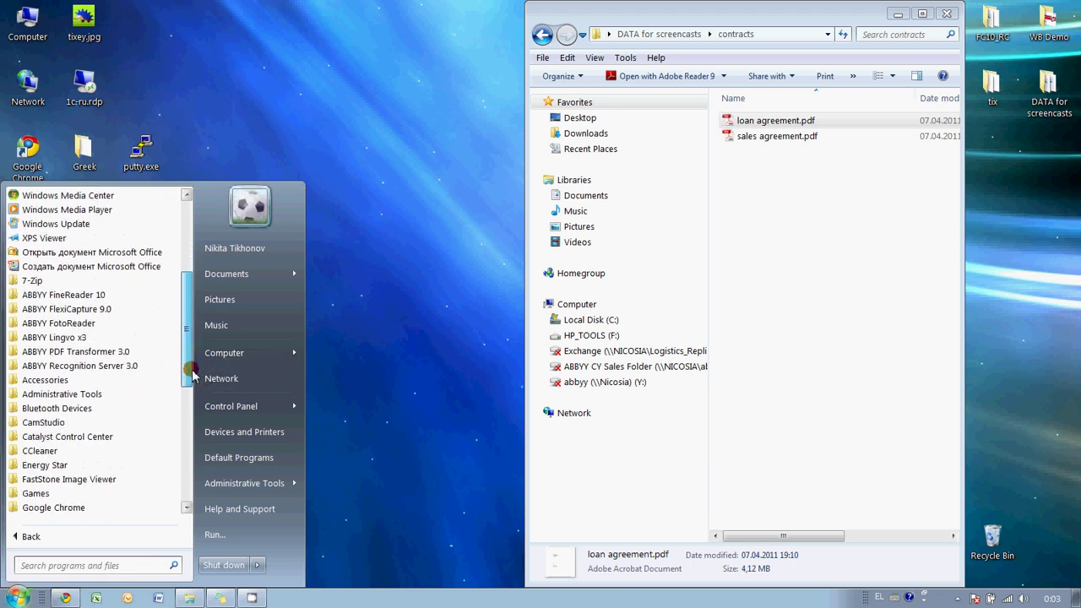
left_click(84, 353)
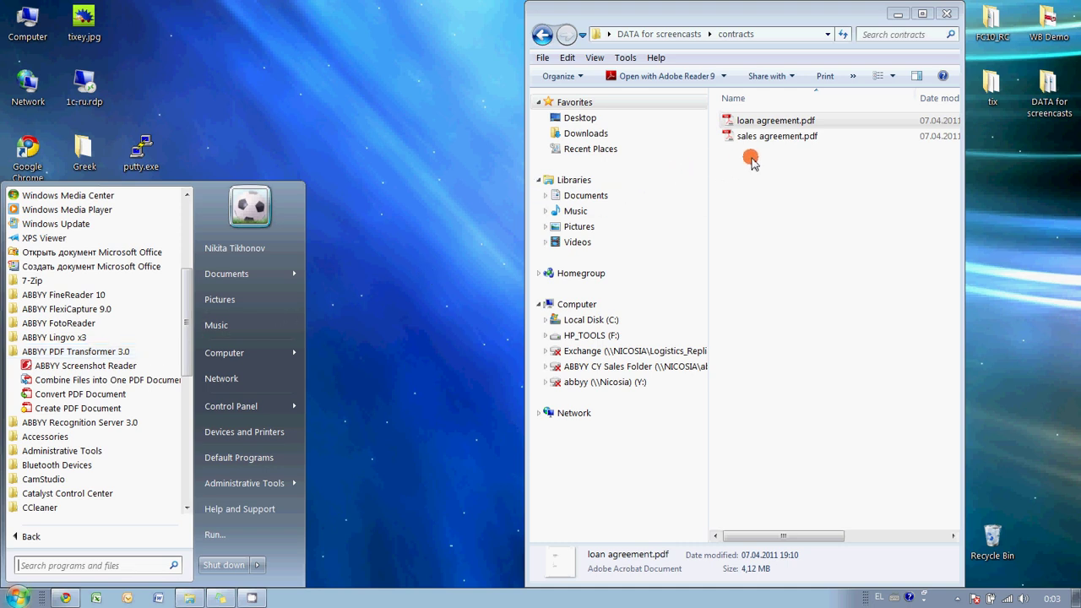
left_click(777, 123)
Convert loan agreement.pdf into a searchable PDF with ABBYY PDF Transformer 3.0.
right_click(781, 125)
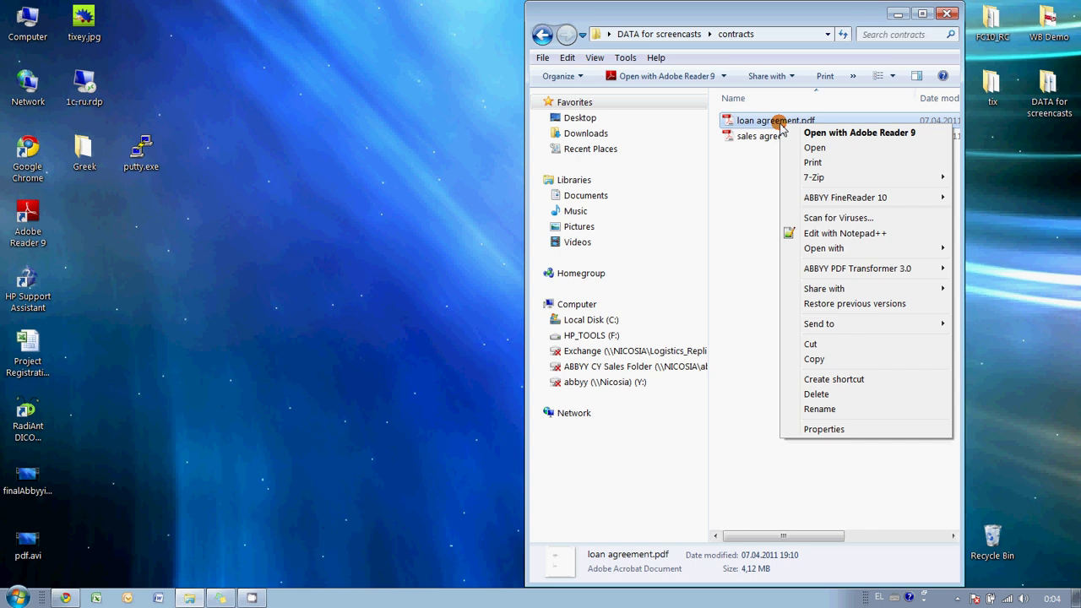
mouse_move(857, 269)
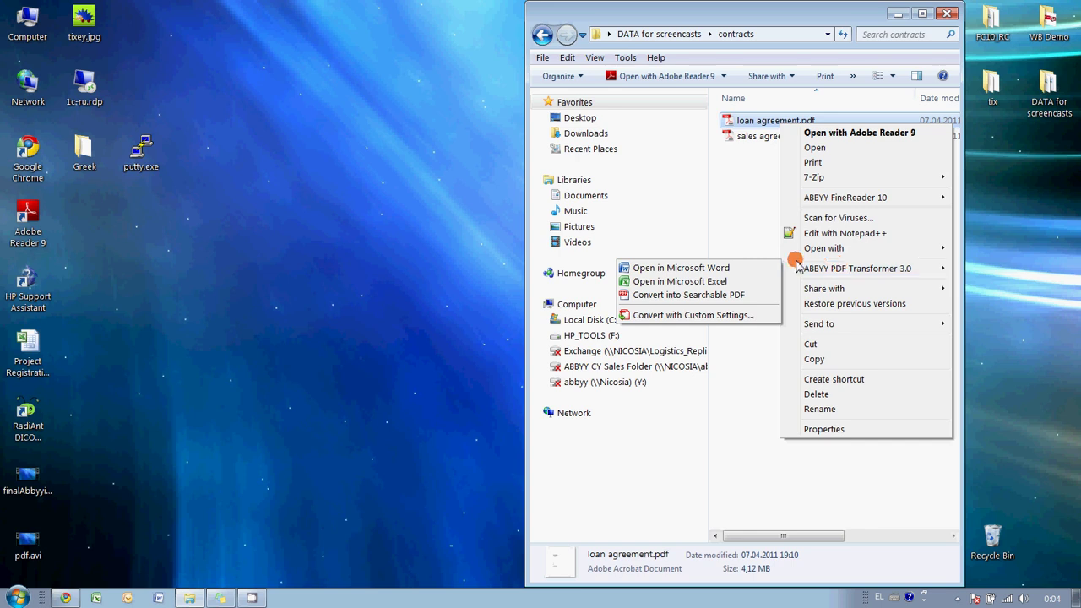
left_click(713, 295)
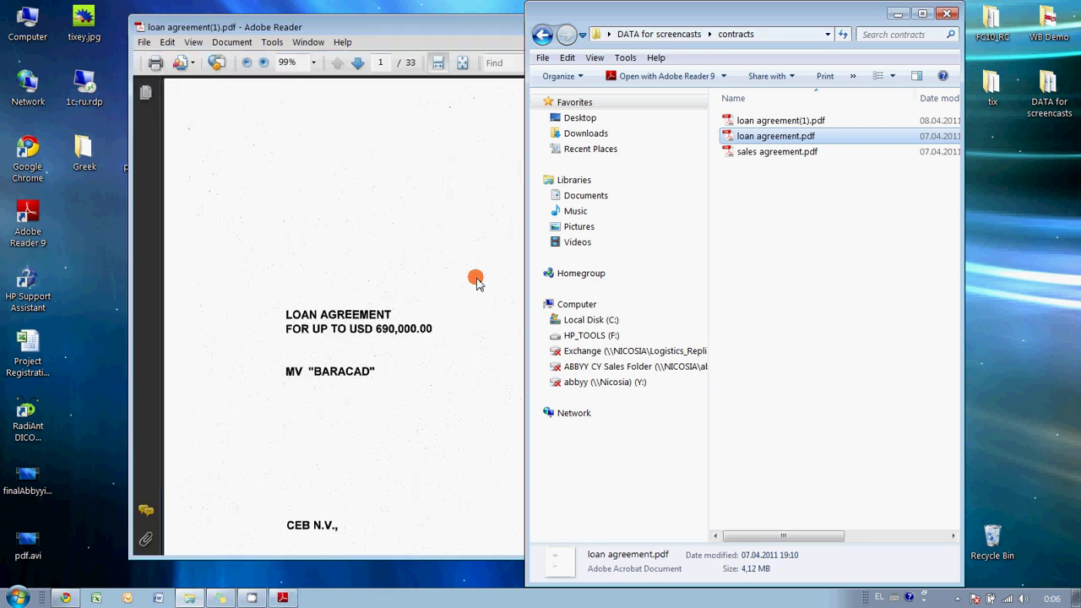
Bring the converted loan agreement forward and scroll to page 2.
left_click(485, 30)
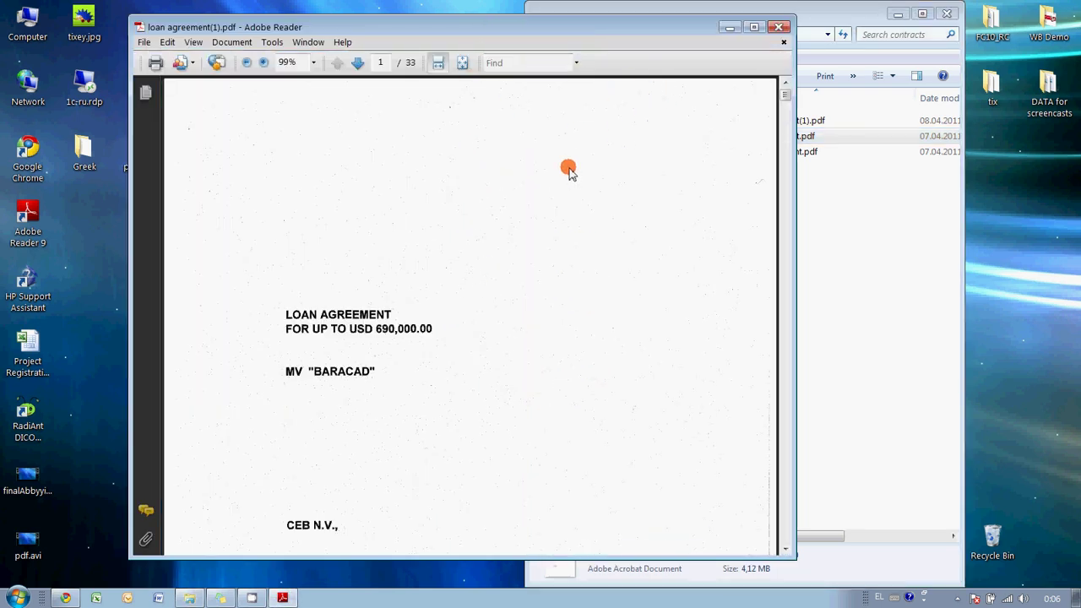
scroll(560, 173, "down", 5)
scroll(560, 174, "down", 5)
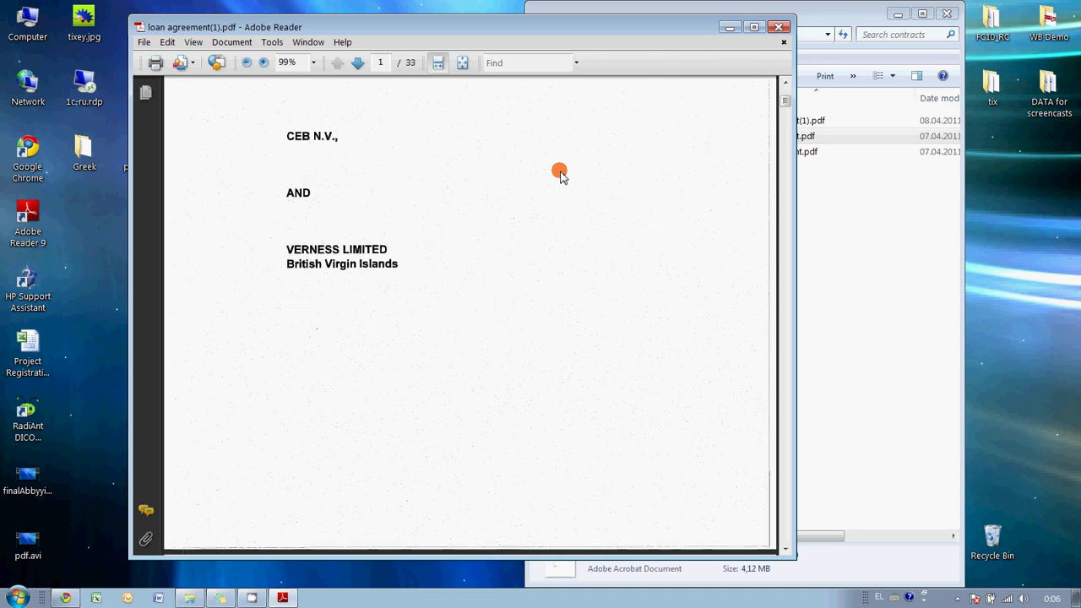
scroll(560, 173, "down", 5)
scroll(561, 173, "down", 5)
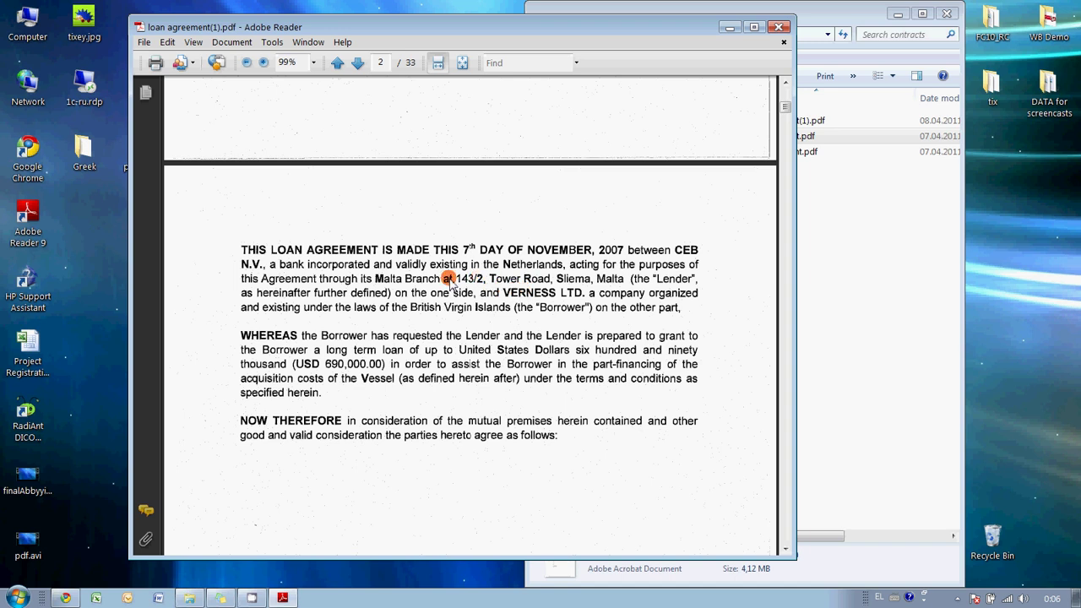
scroll(370, 263, "down", 3)
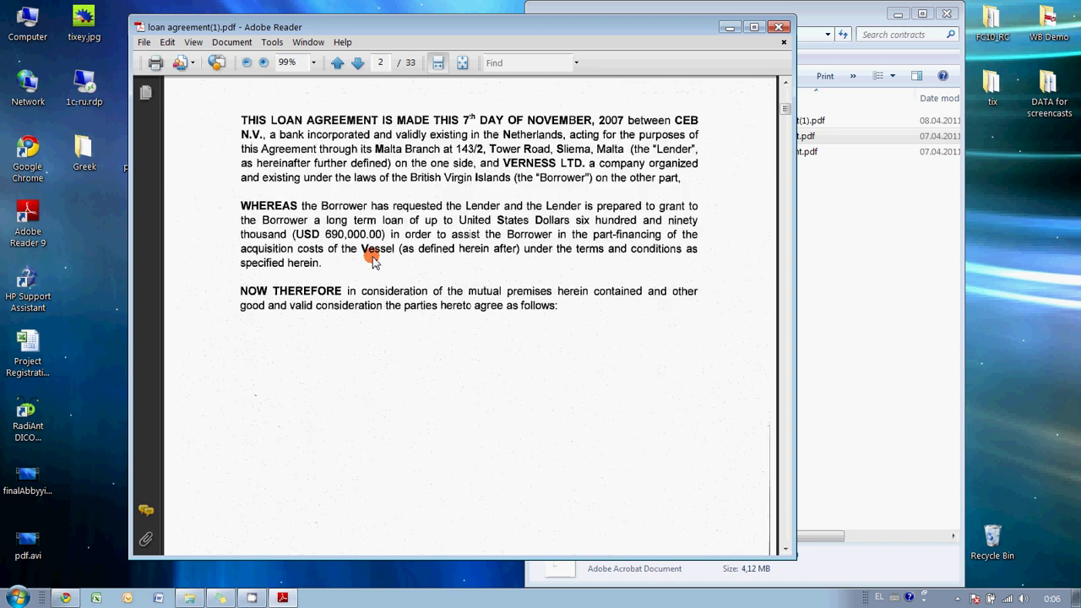
scroll(372, 261, "up", 3)
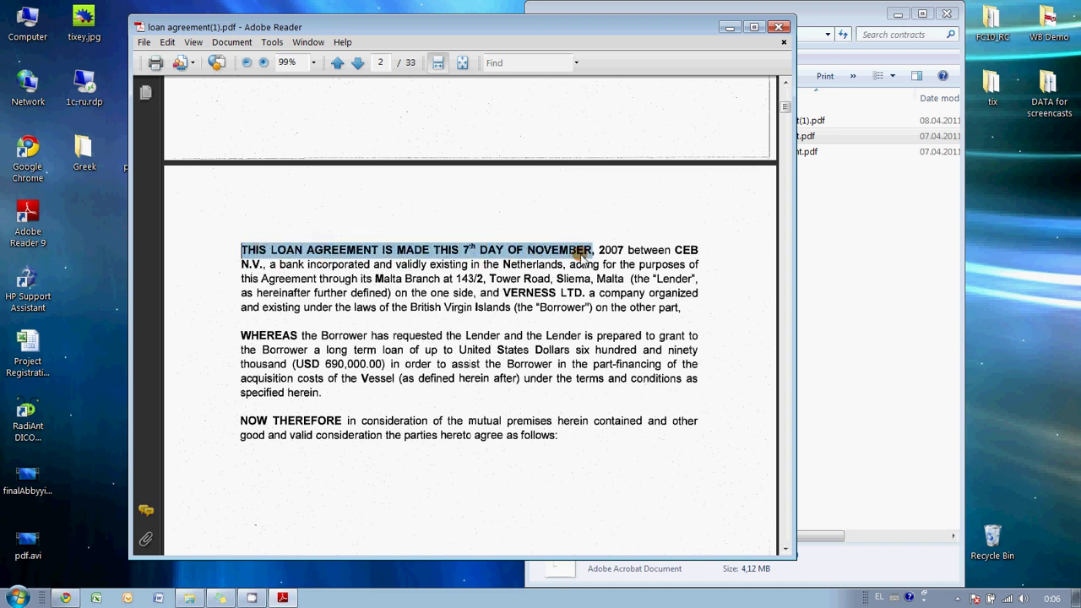
Copy page 2's opening 'THIS LOAN AGREEMENT' paragraph as text.
mouse_move(243, 251)
left_mouse_down()
mouse_move(693, 290)
mouse_move(681, 310)
left_mouse_up()
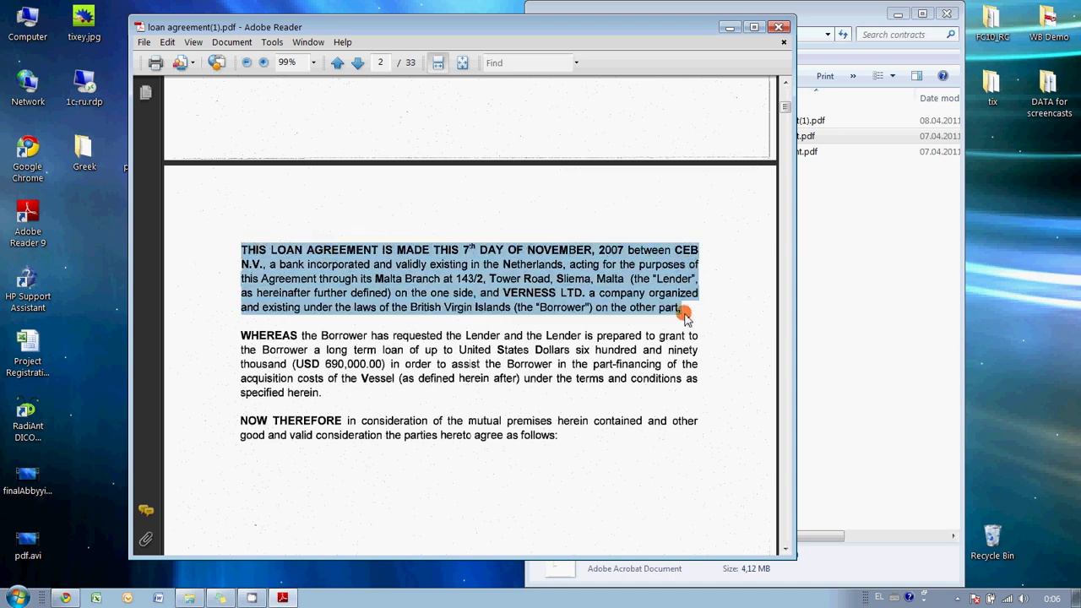
right_click(544, 277)
left_click(575, 284)
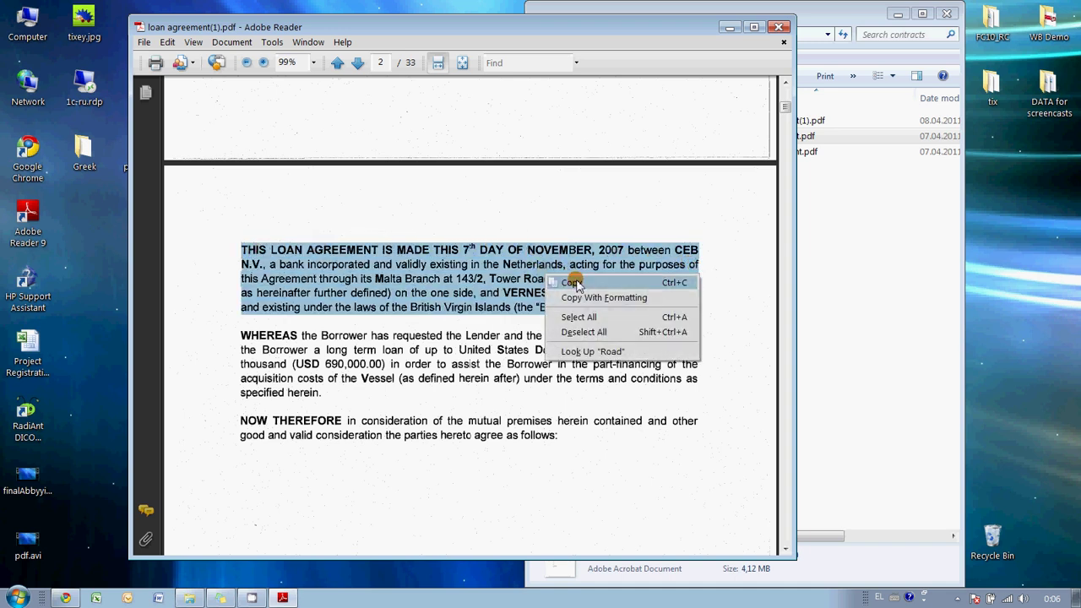
left_click(19, 596)
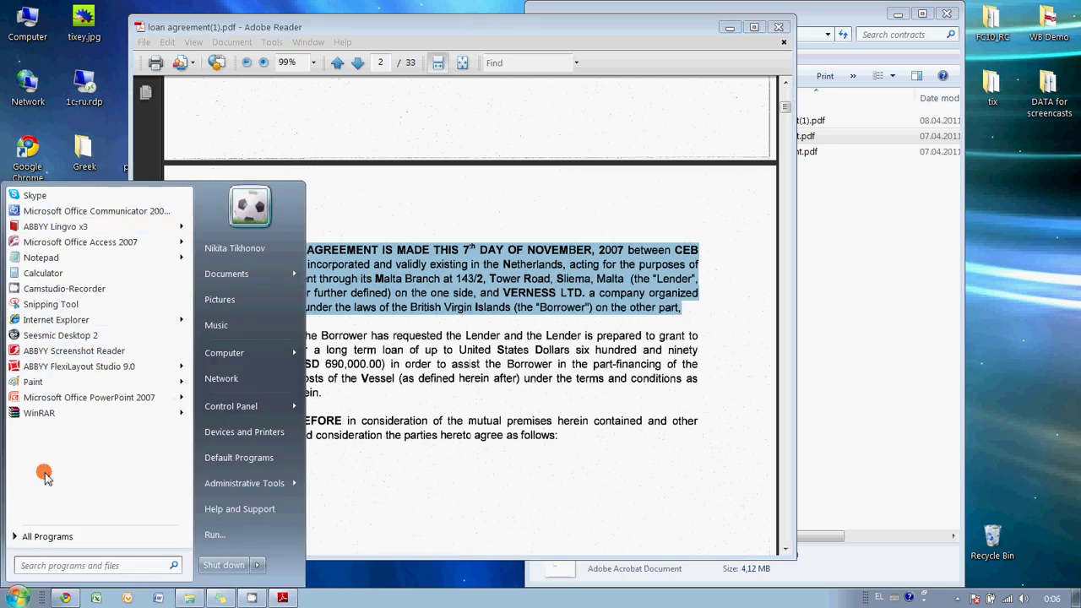
left_click(161, 598)
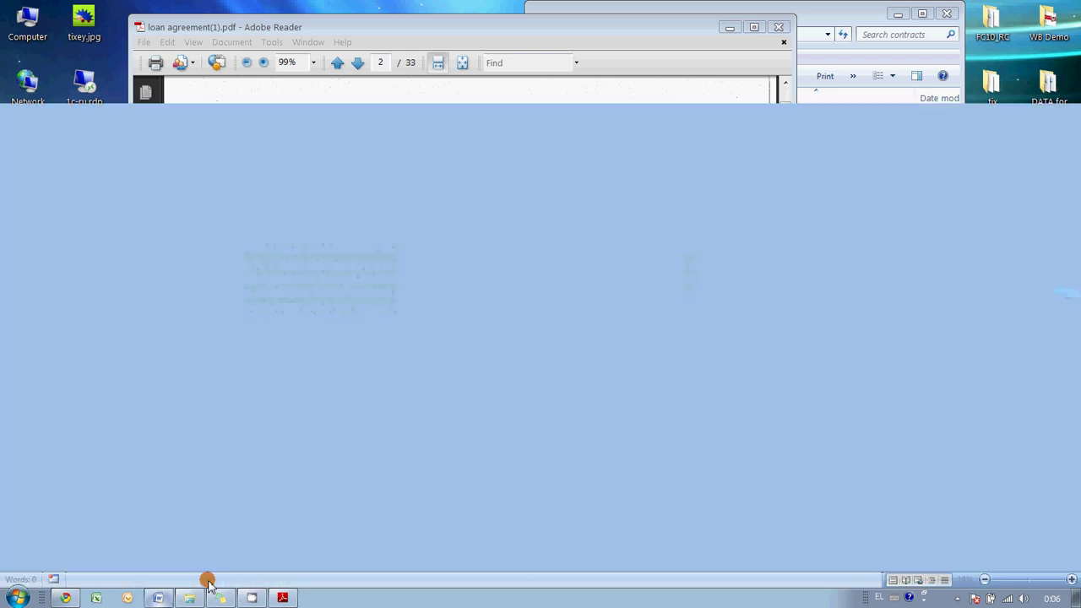
right_click(375, 285)
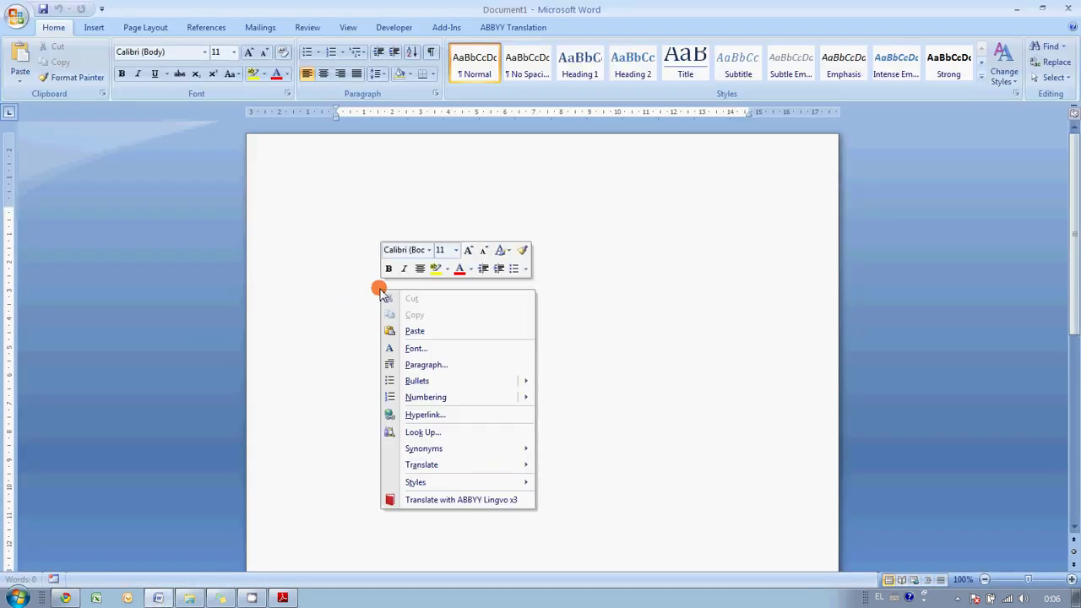
left_click(416, 332)
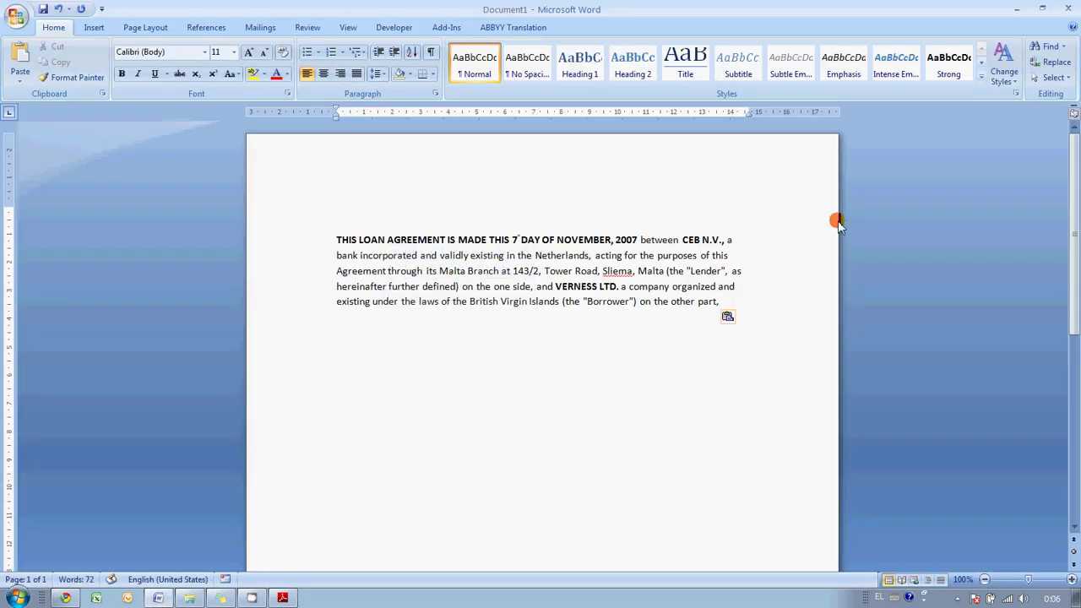
left_click(1069, 8)
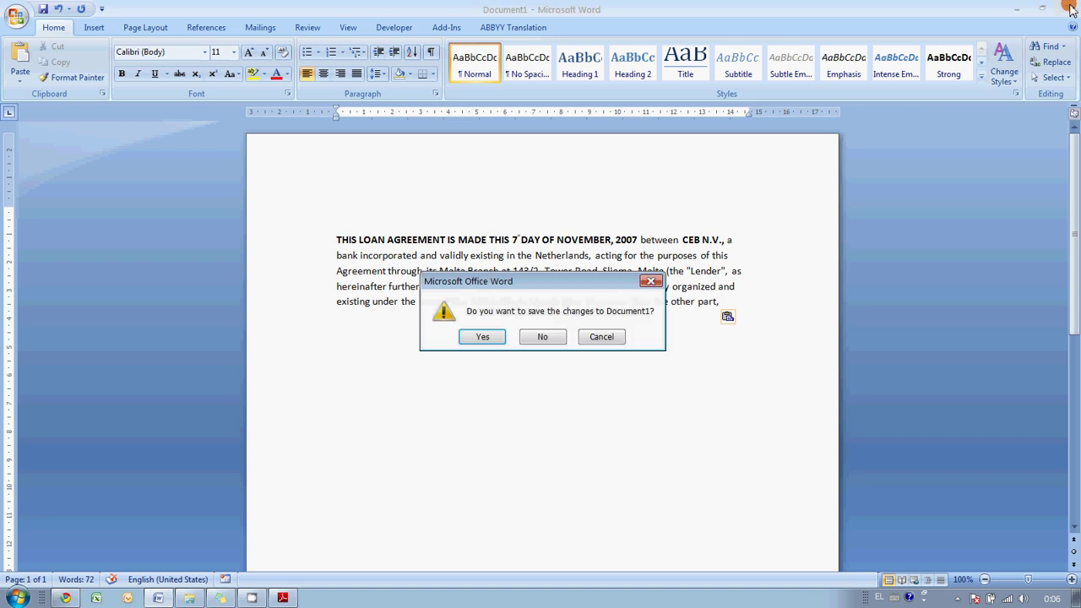
left_click(547, 338)
scroll(551, 204, "up", 10)
scroll(572, 210, "up", 5)
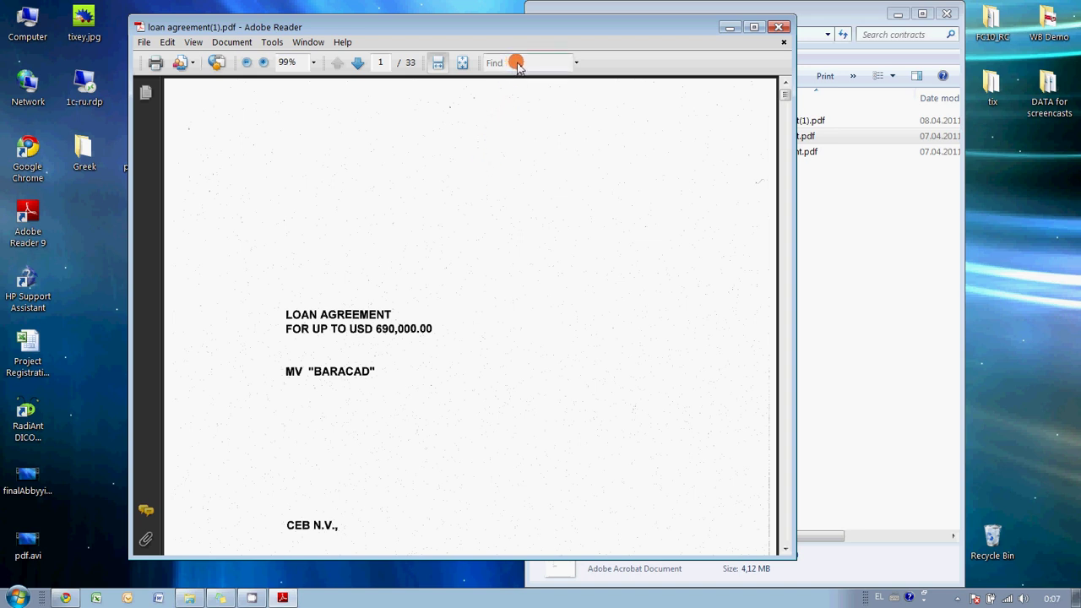
Search the converted PDF for 'interest rate', reaching the page 12 match, then close Adobe Reader.
left_click(516, 63)
type("interest rate")
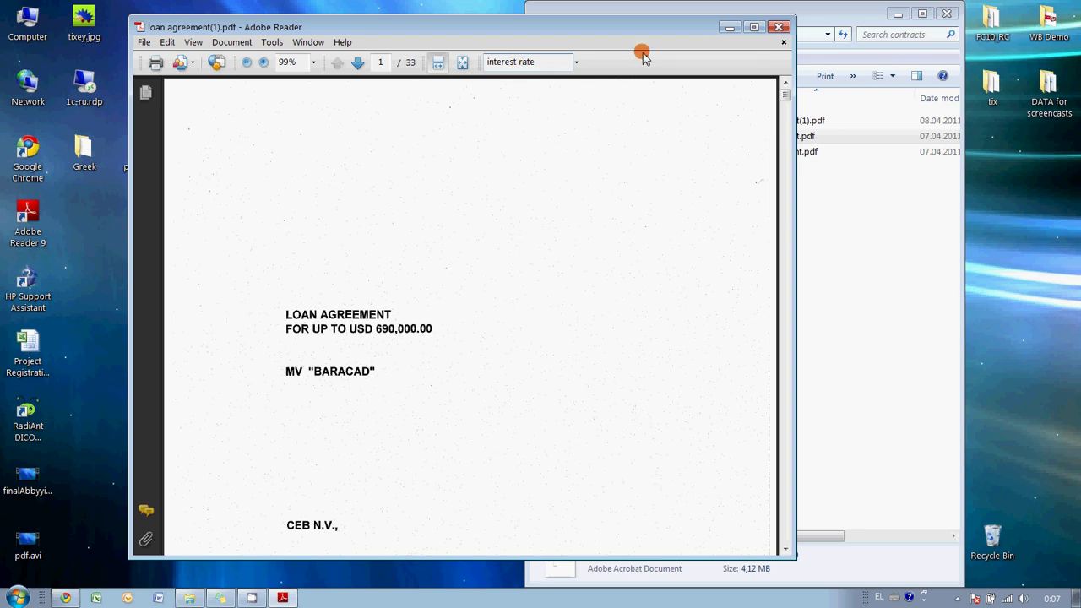
key("Return")
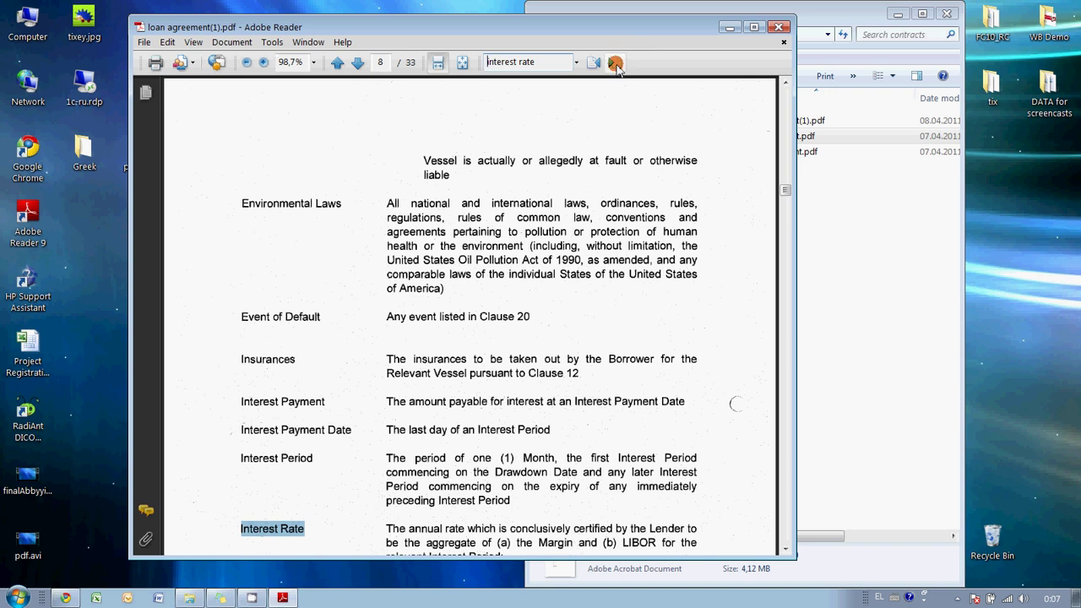
left_click(616, 64)
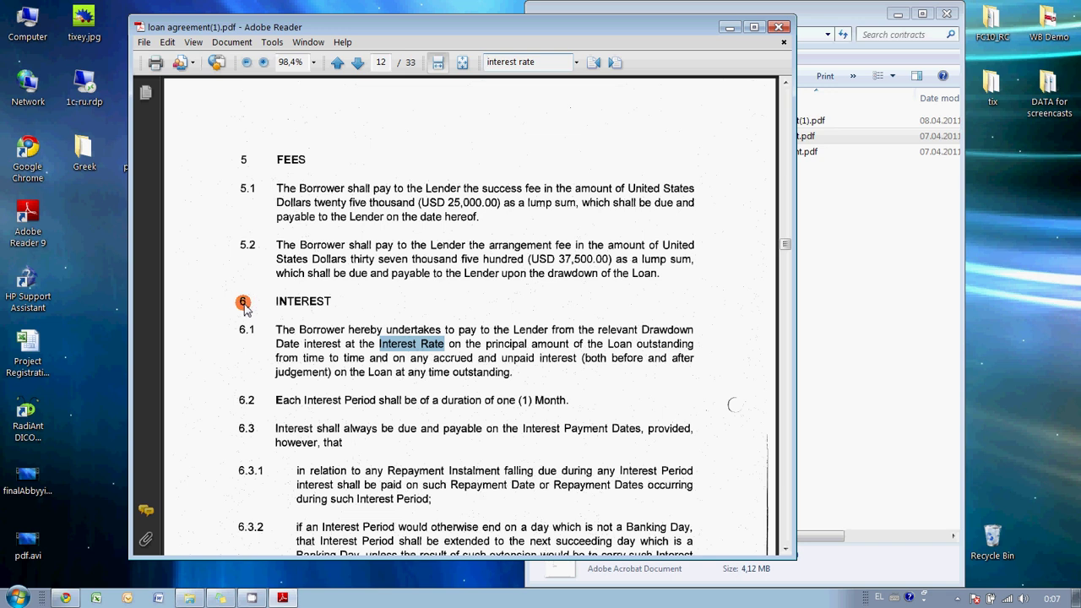
scroll(239, 306, "down", 2)
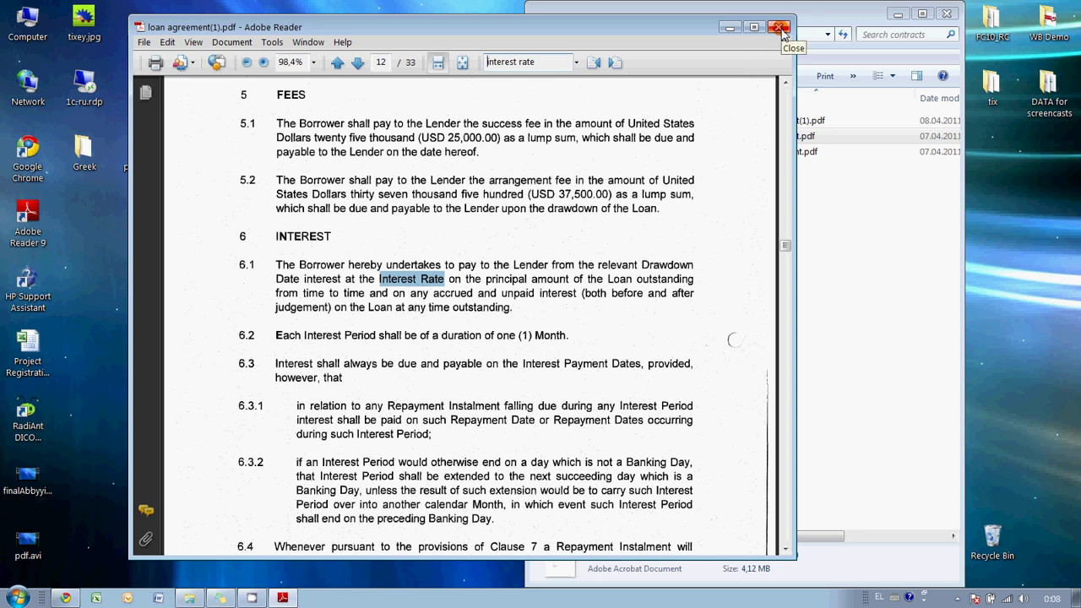
left_click(782, 28)
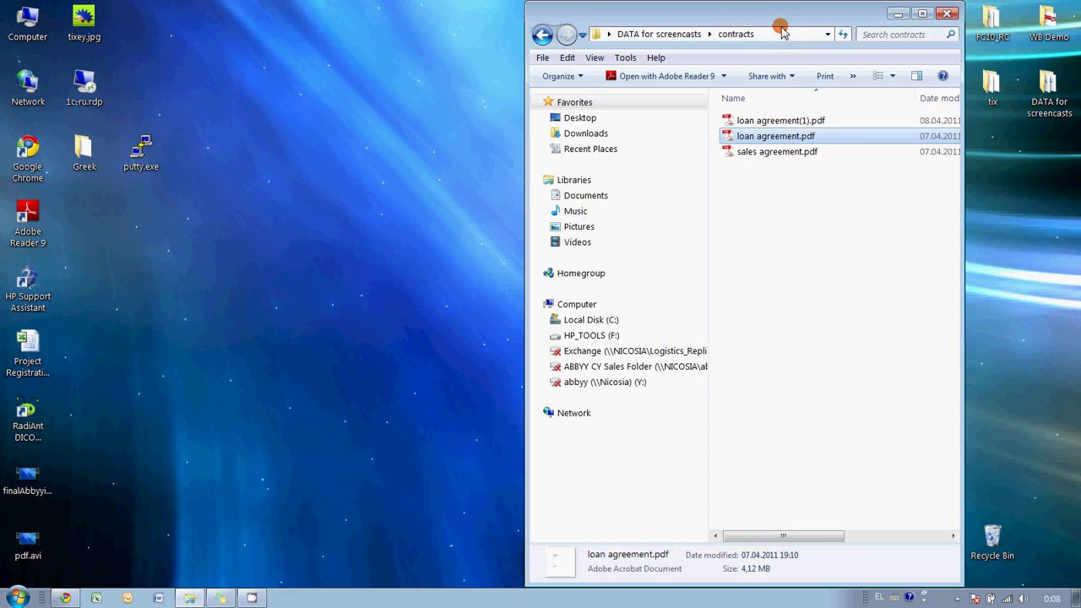
left_click(768, 153)
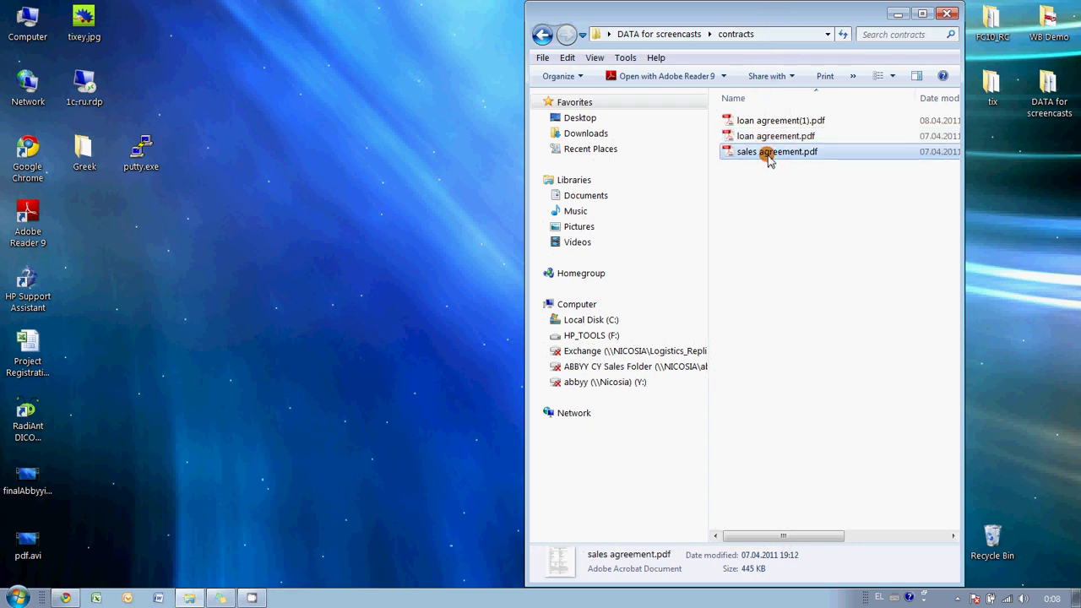
double_click(770, 159)
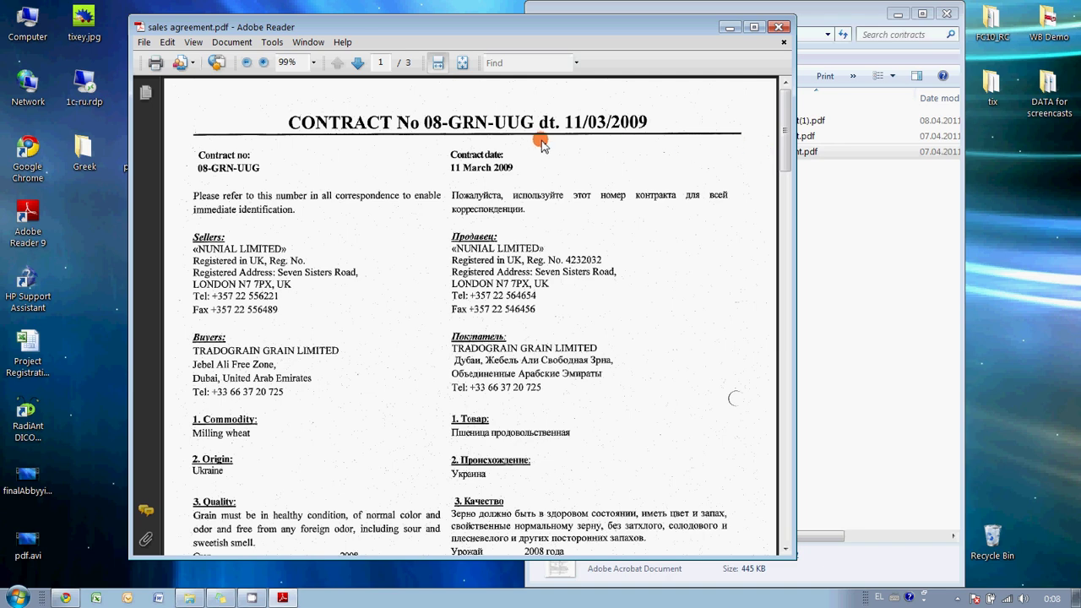
scroll(543, 143, "down", 5)
scroll(543, 144, "up", 5)
scroll(543, 144, "down", 1)
scroll(543, 146, "down", 5)
scroll(543, 146, "up", 5)
scroll(543, 147, "up", 1)
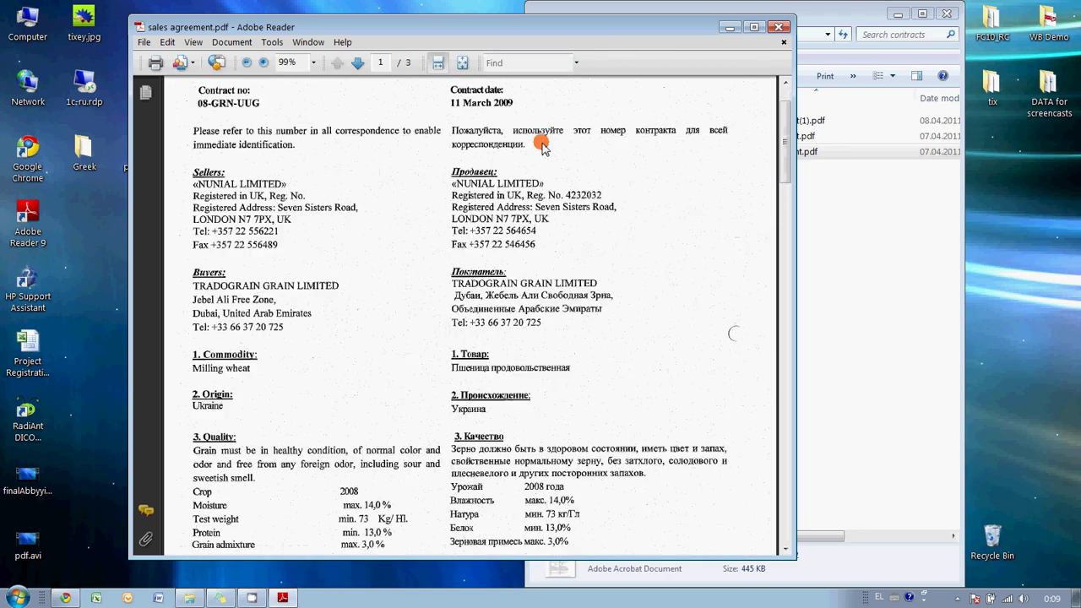
scroll(543, 146, "down", 10)
scroll(543, 143, "down", 5)
scroll(541, 148, "down", 5)
scroll(536, 153, "down", 5)
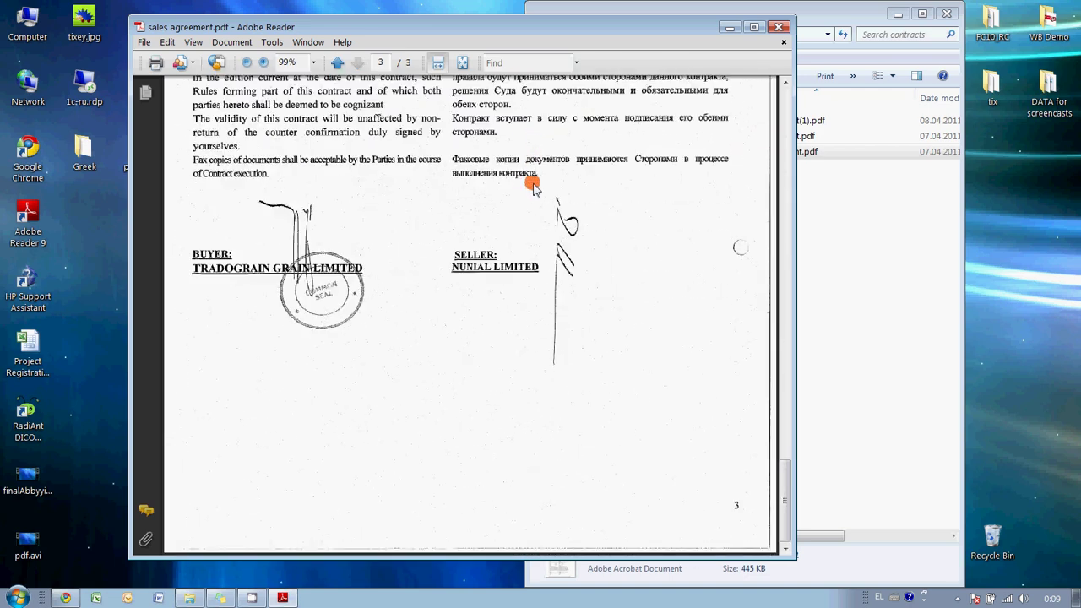
scroll(532, 184, "up", 10)
scroll(532, 183, "up", 10)
scroll(532, 183, "up", 5)
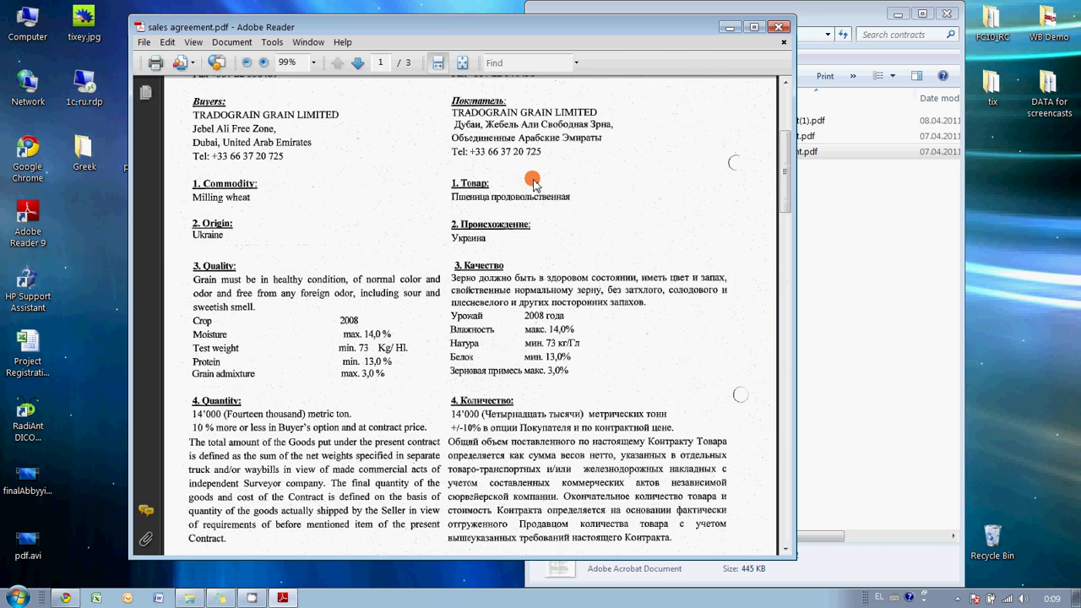
scroll(534, 182, "up", 5)
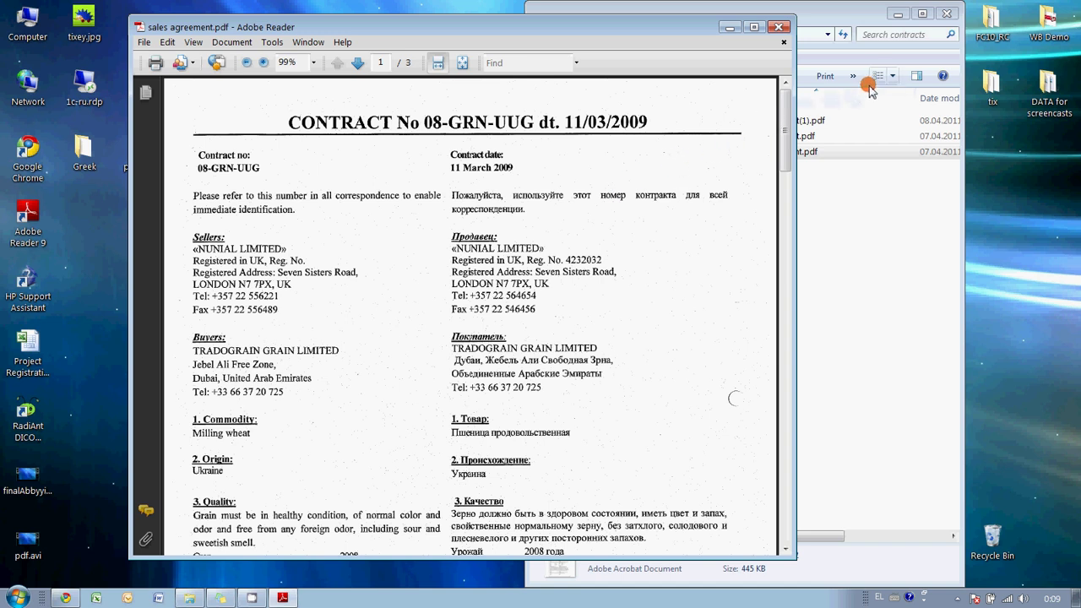
left_click(781, 28)
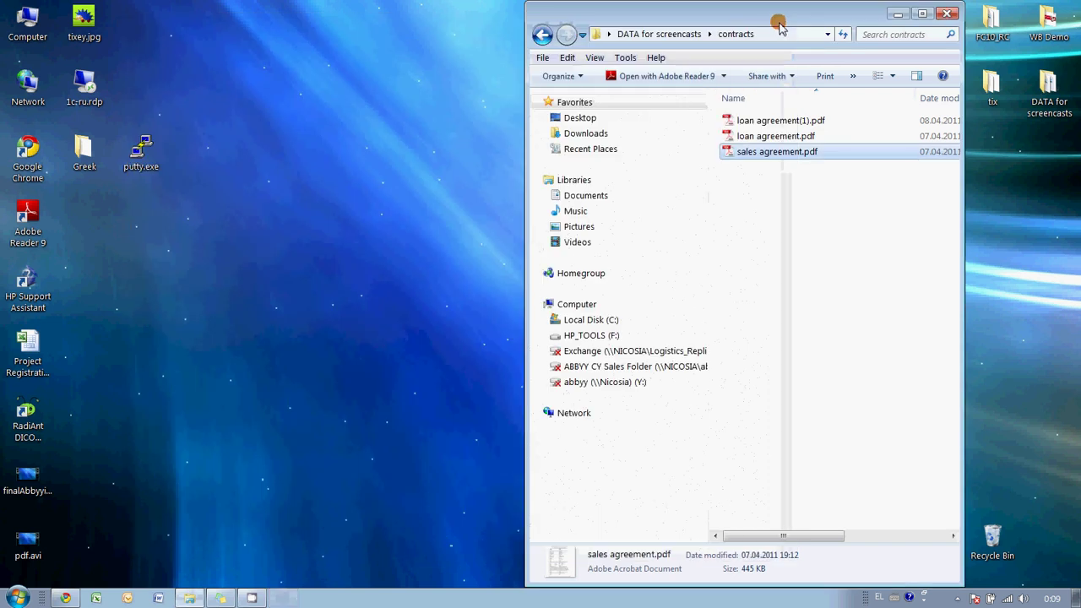
Open sales agreement.pdf in ABBYY PDF Transformer using Convert with Custom Settings.
right_click(767, 155)
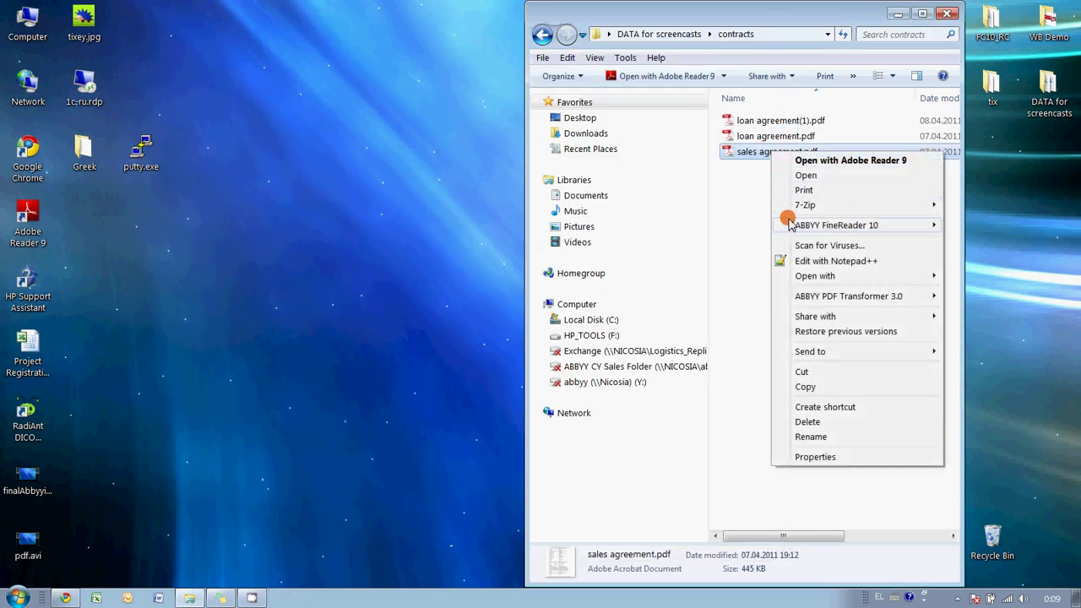
mouse_move(848, 296)
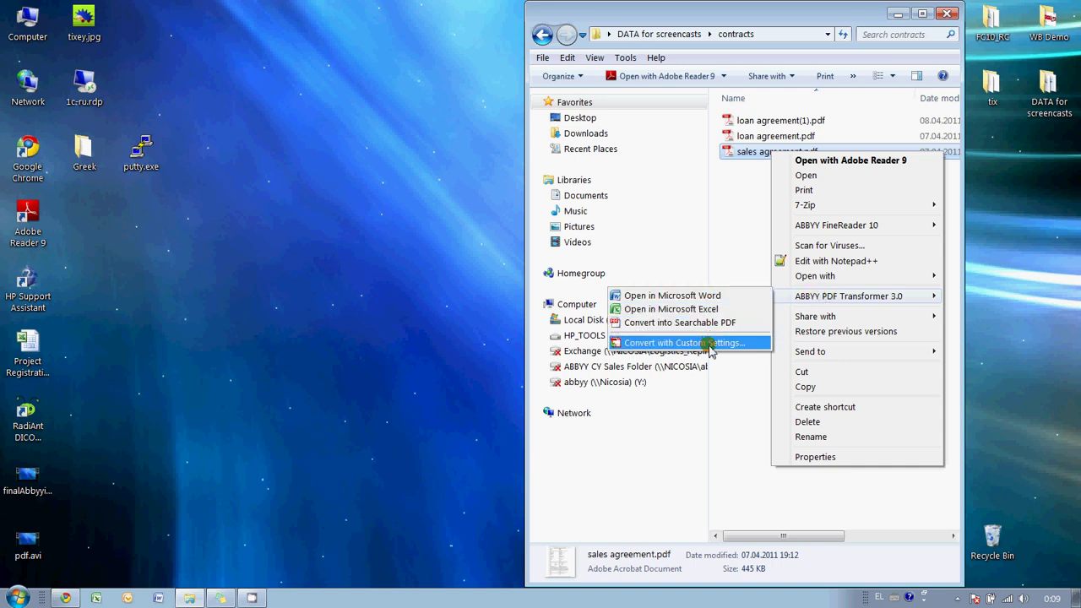
left_click(709, 346)
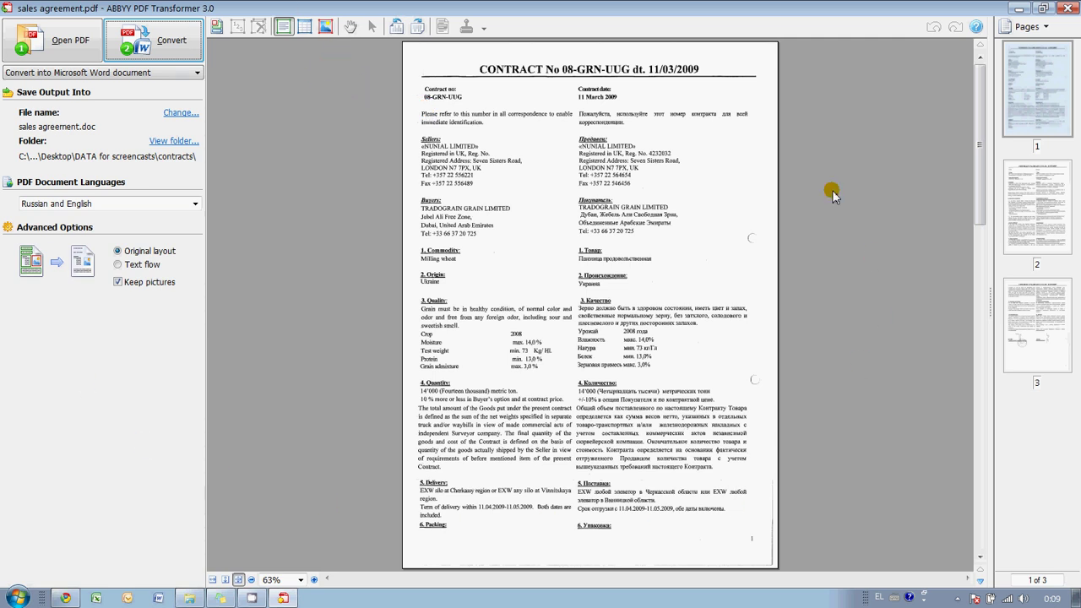
left_click(153, 209)
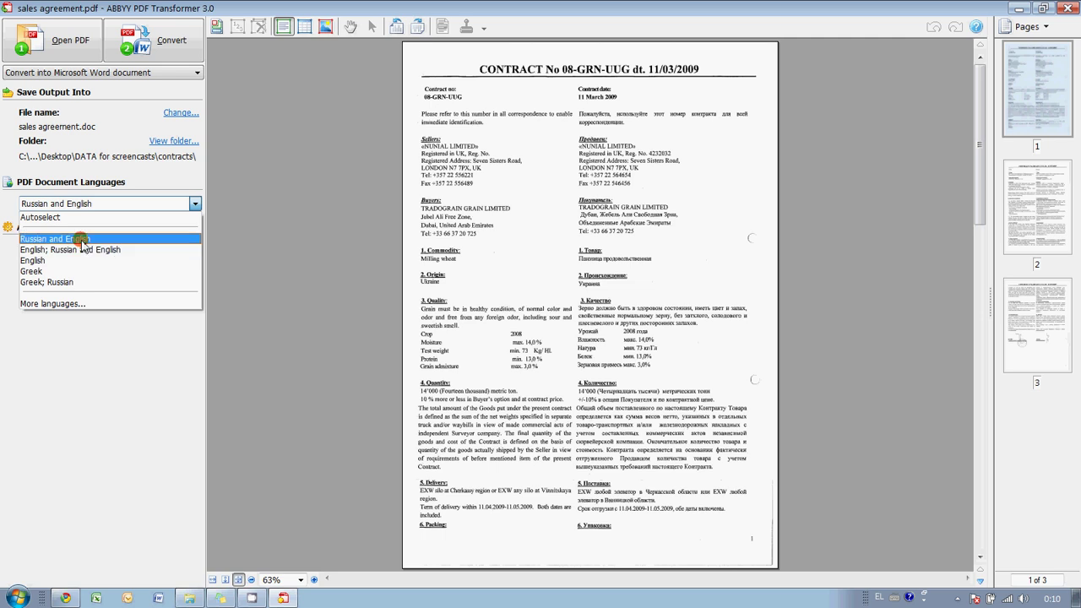
left_click(83, 240)
left_click(191, 206)
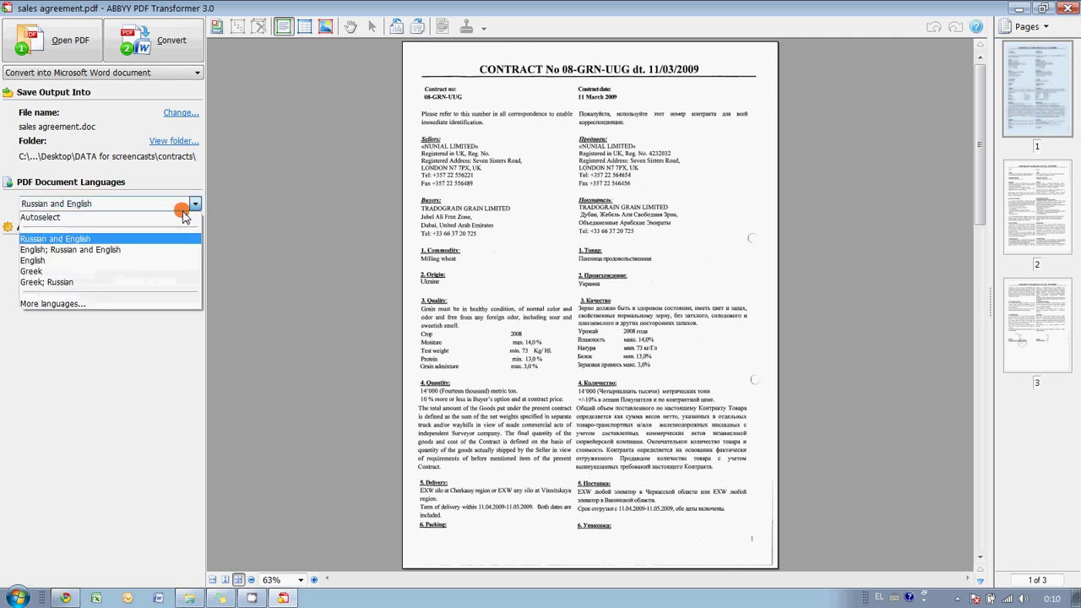
left_click(52, 303)
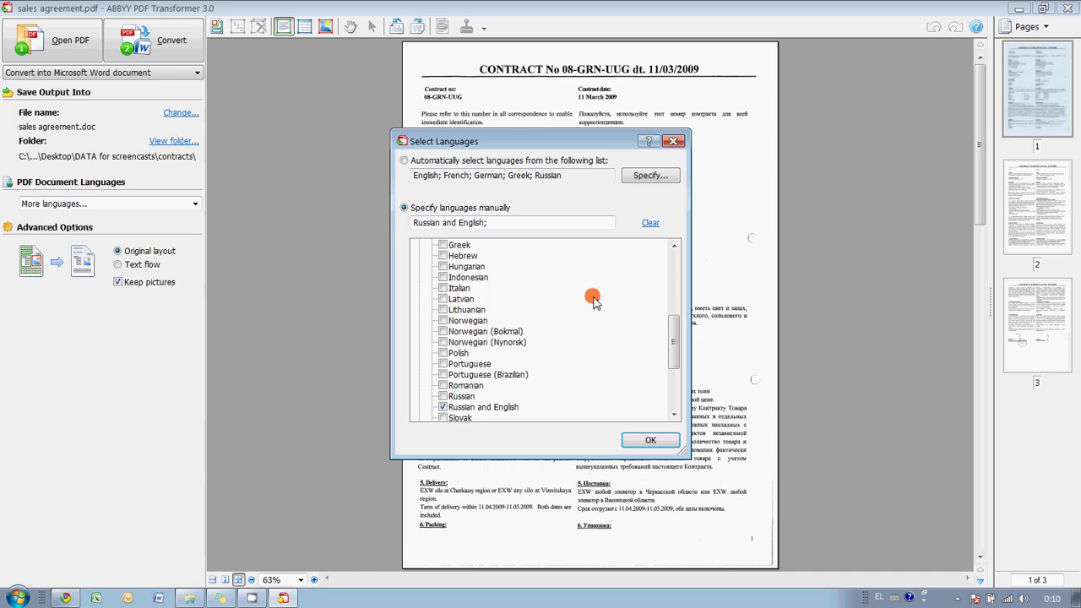
mouse_move(676, 331)
left_mouse_down()
mouse_move(682, 390)
mouse_move(681, 254)
left_mouse_up()
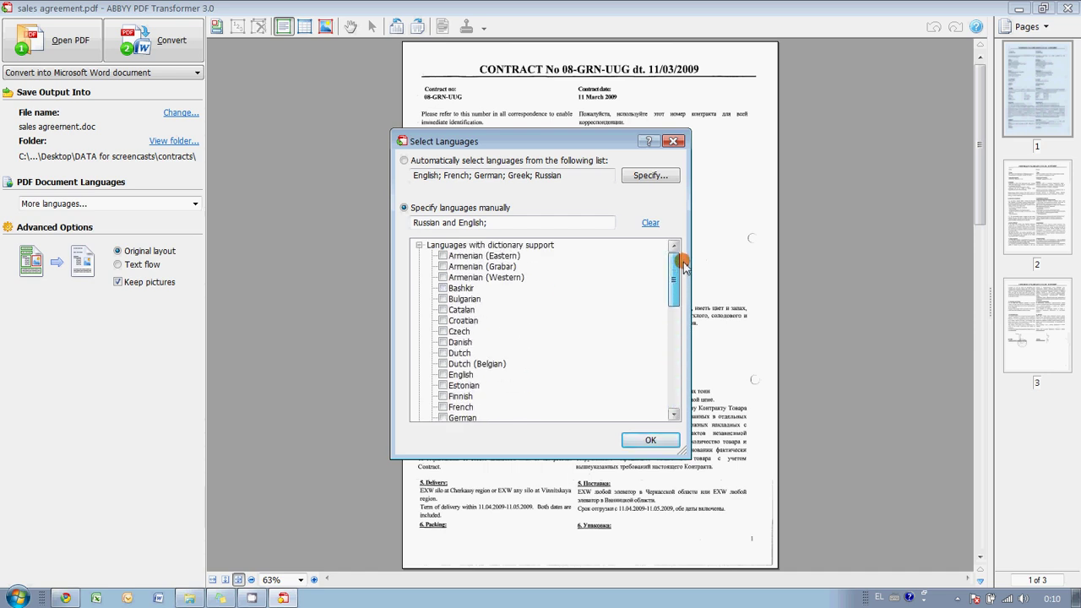
left_click(443, 299)
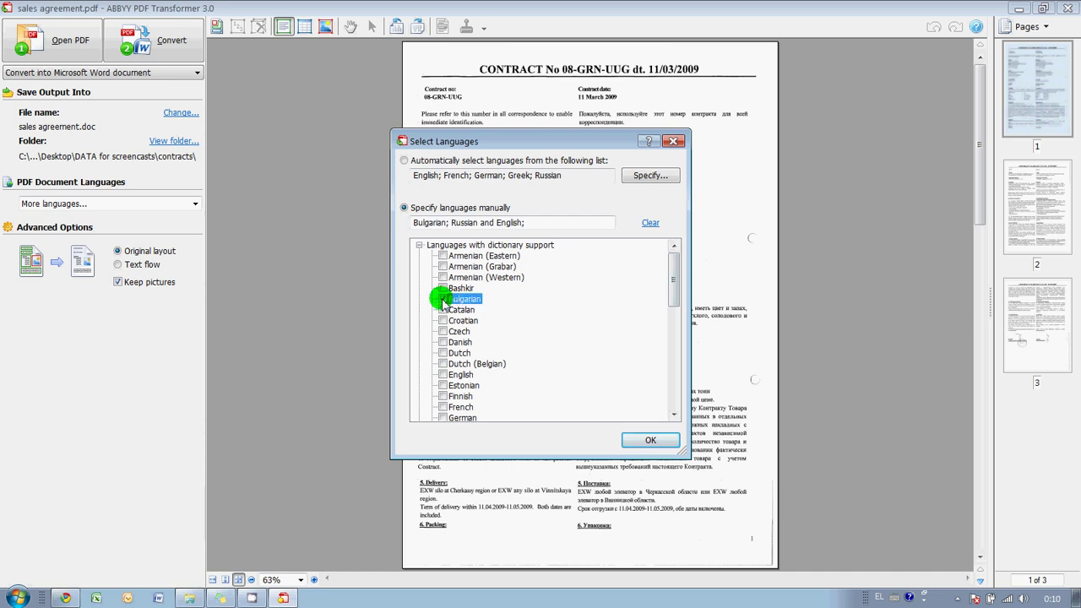
left_click(442, 343)
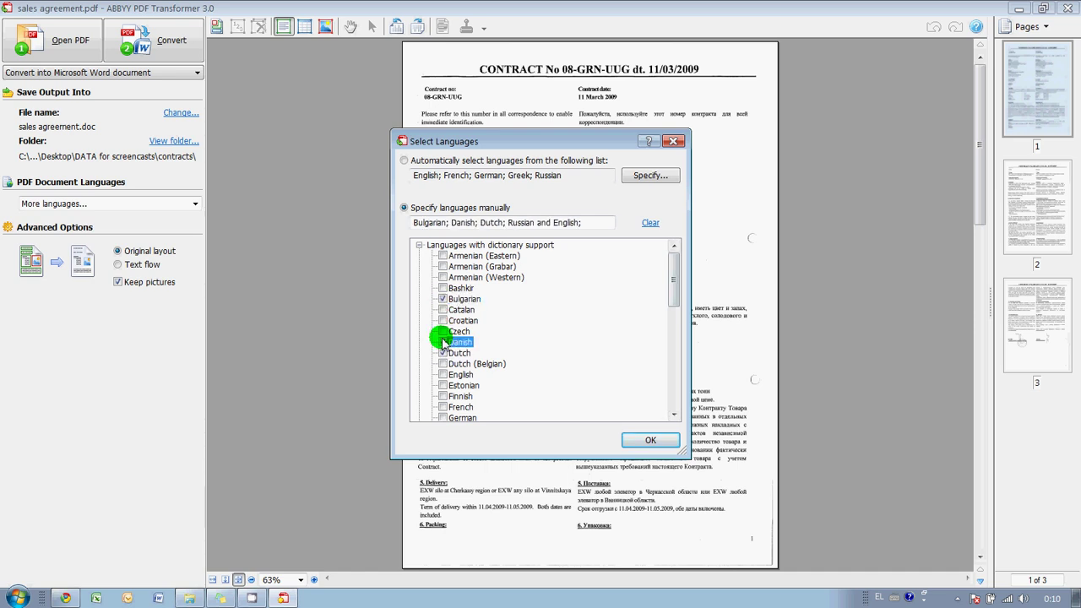
left_click(442, 353)
left_click(443, 299)
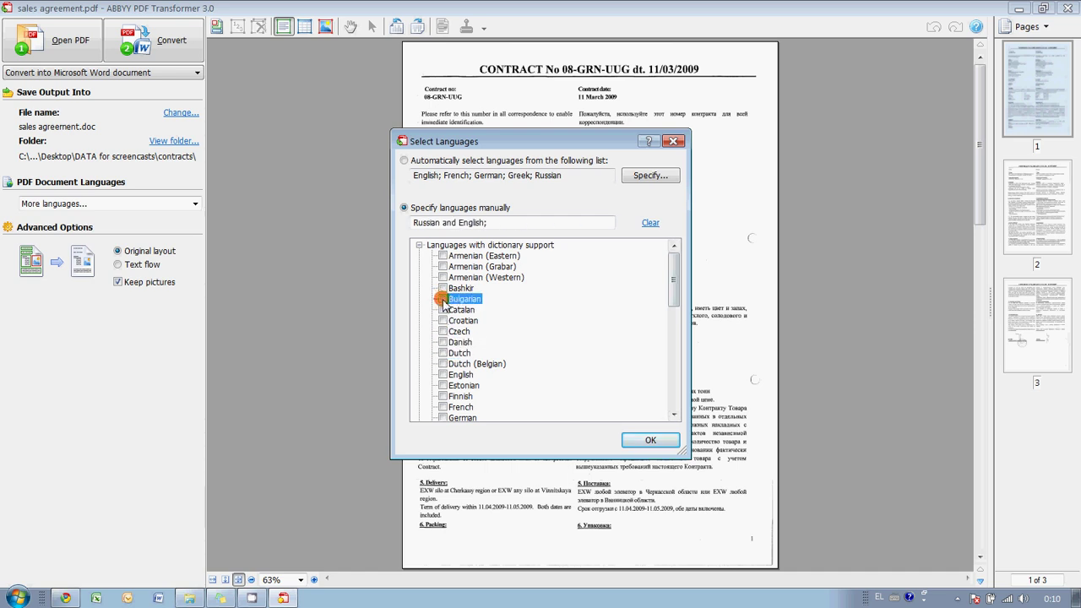
left_click(651, 441)
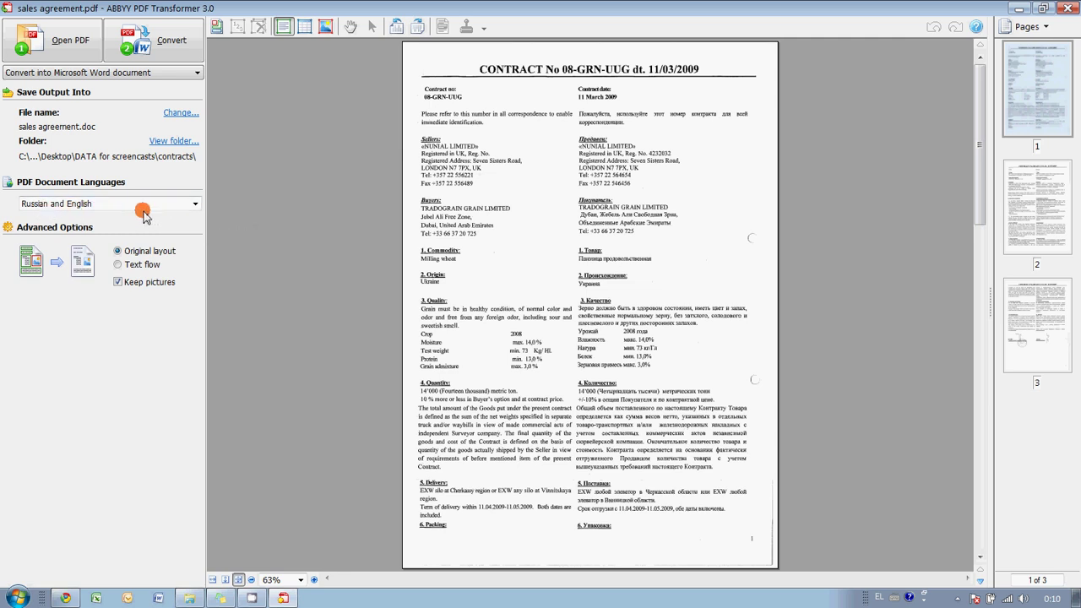
Draw text areas around the title and both columns on page 1.
left_click(283, 29)
left_click(283, 26)
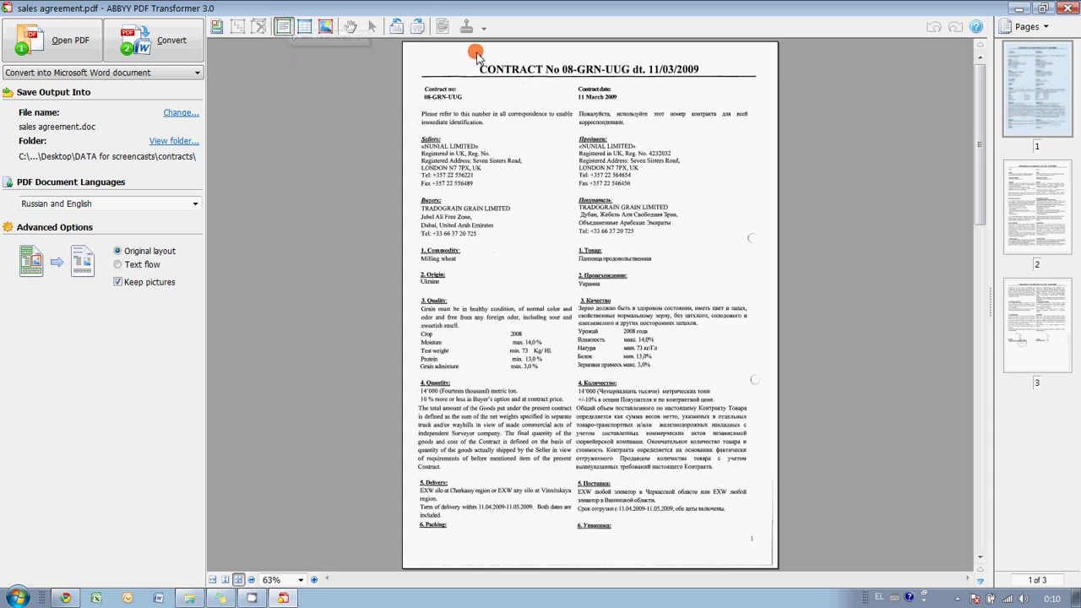
left_click_drag(477, 56, 704, 76)
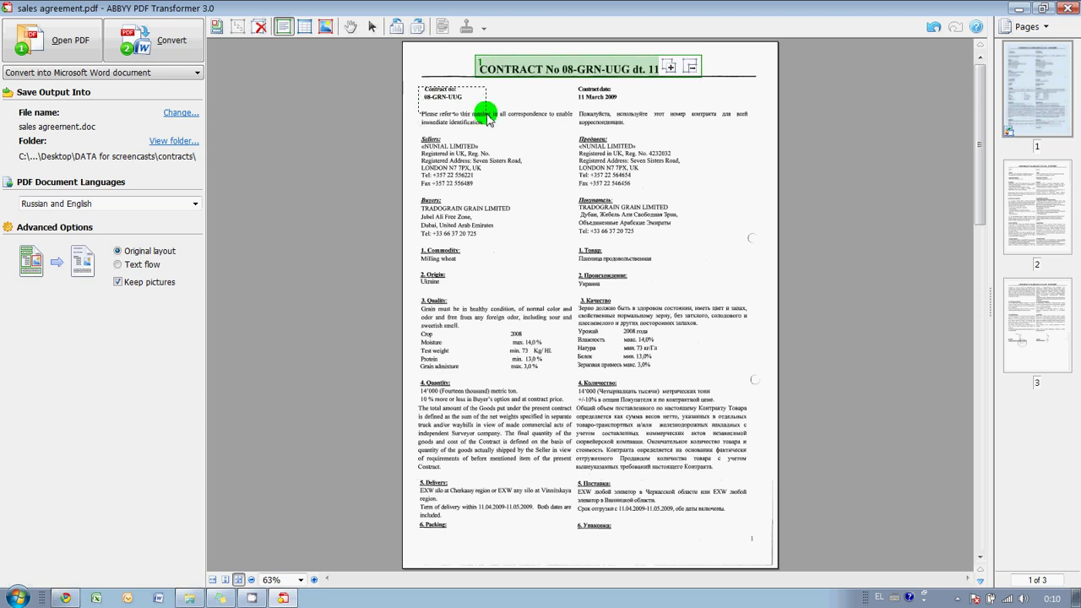
mouse_move(419, 87)
left_mouse_down()
mouse_move(566, 466)
mouse_move(575, 536)
left_mouse_up()
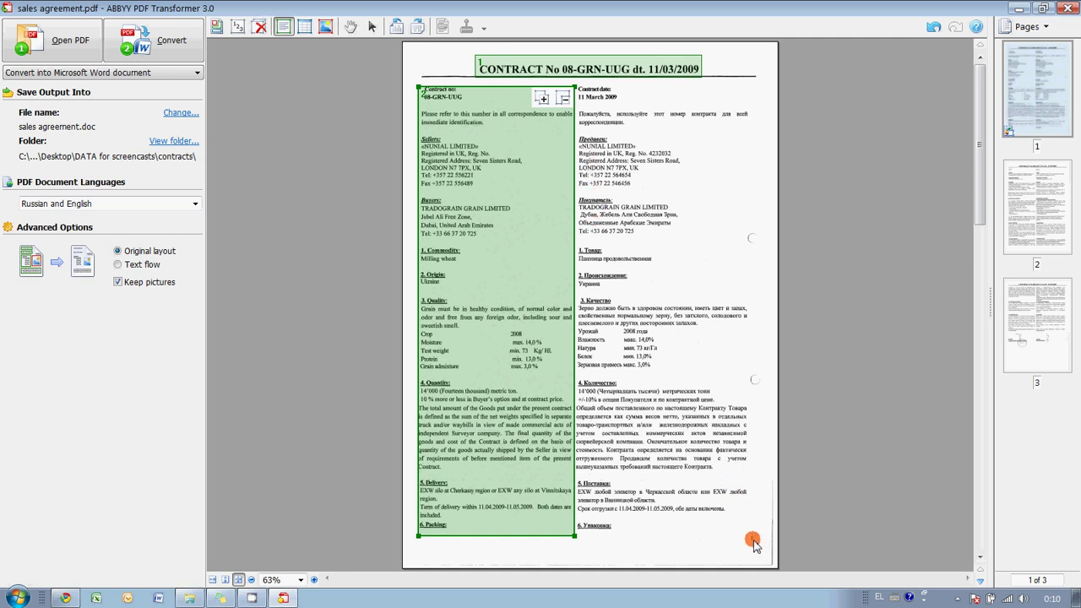
left_click_drag(758, 549, 580, 85)
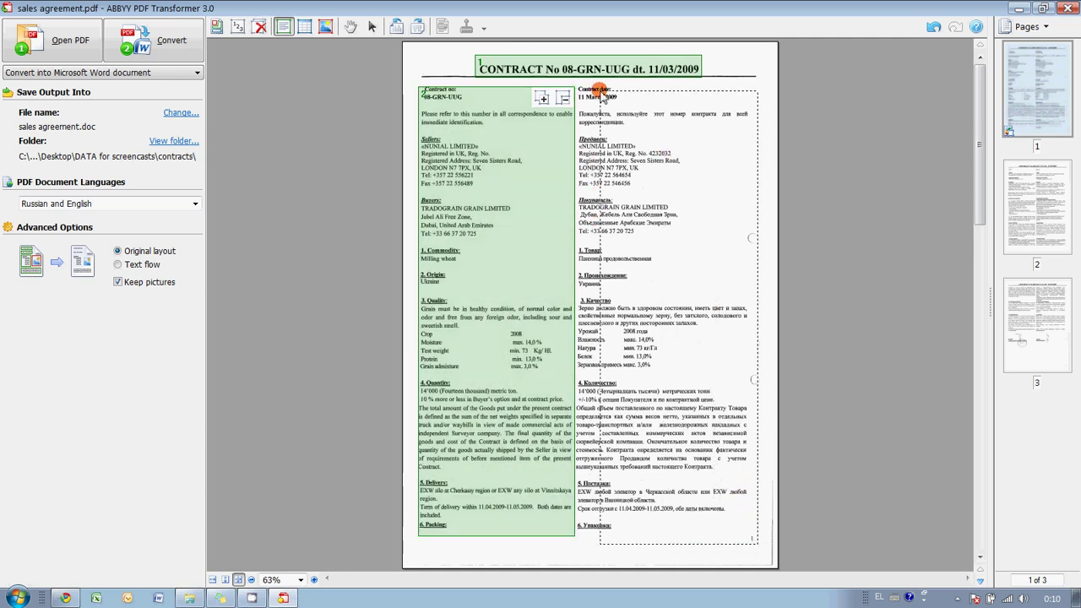
left_click_drag(580, 84, 575, 82)
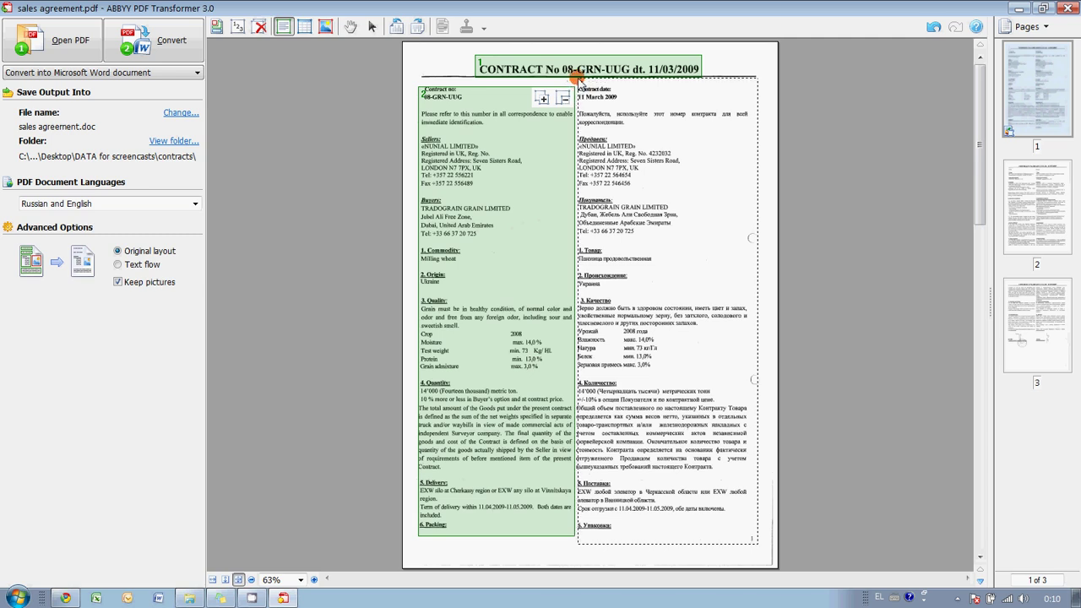
left_click_drag(575, 82, 577, 79)
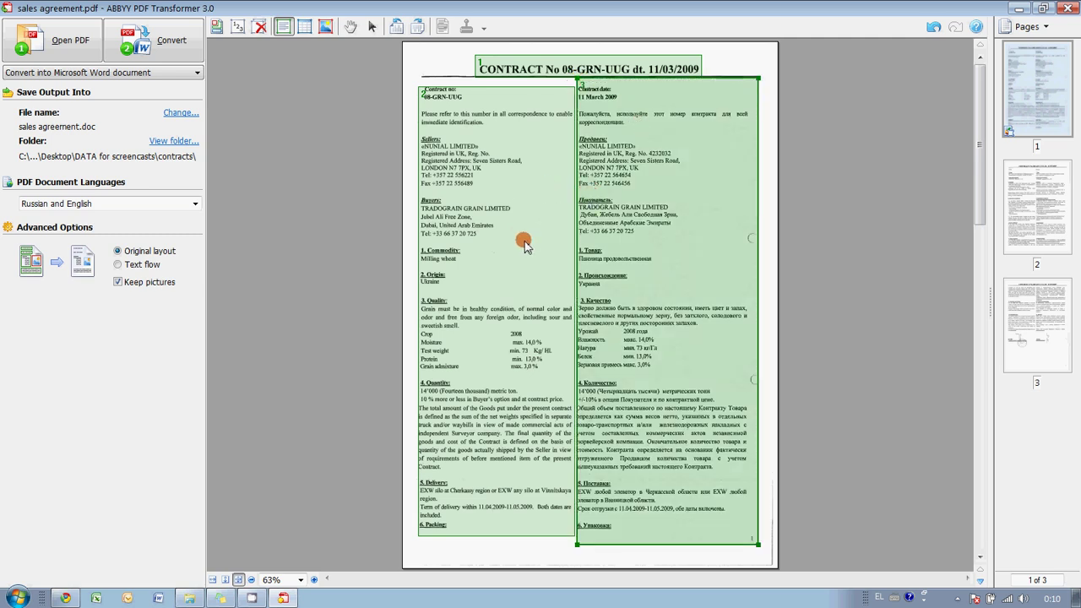
Mark the left column, right column and title of page 2 as text areas.
left_click(1031, 184)
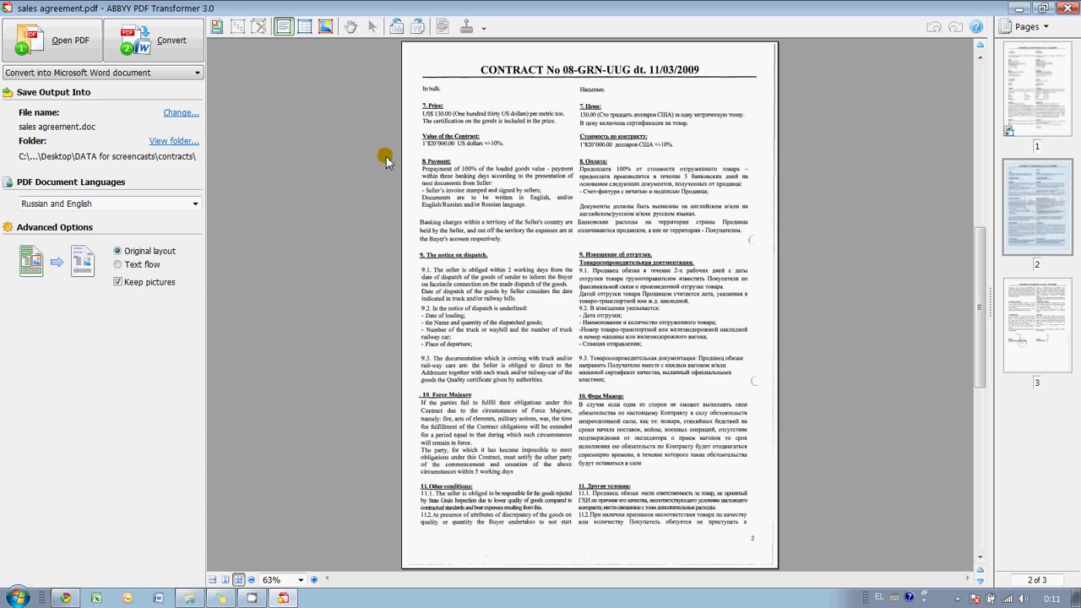
left_click_drag(415, 82, 570, 524)
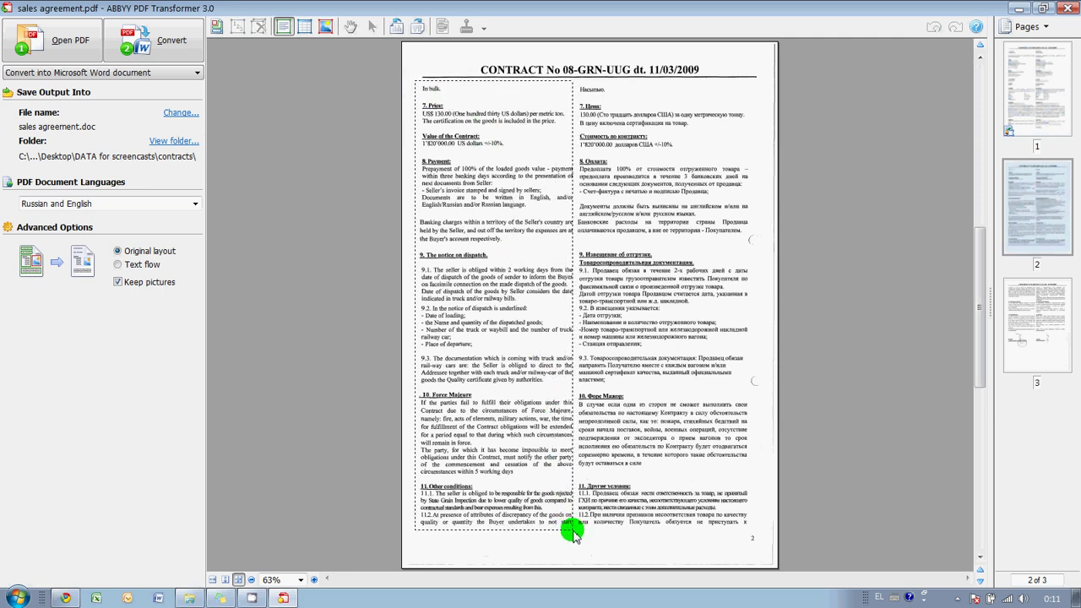
left_click_drag(570, 524, 578, 538)
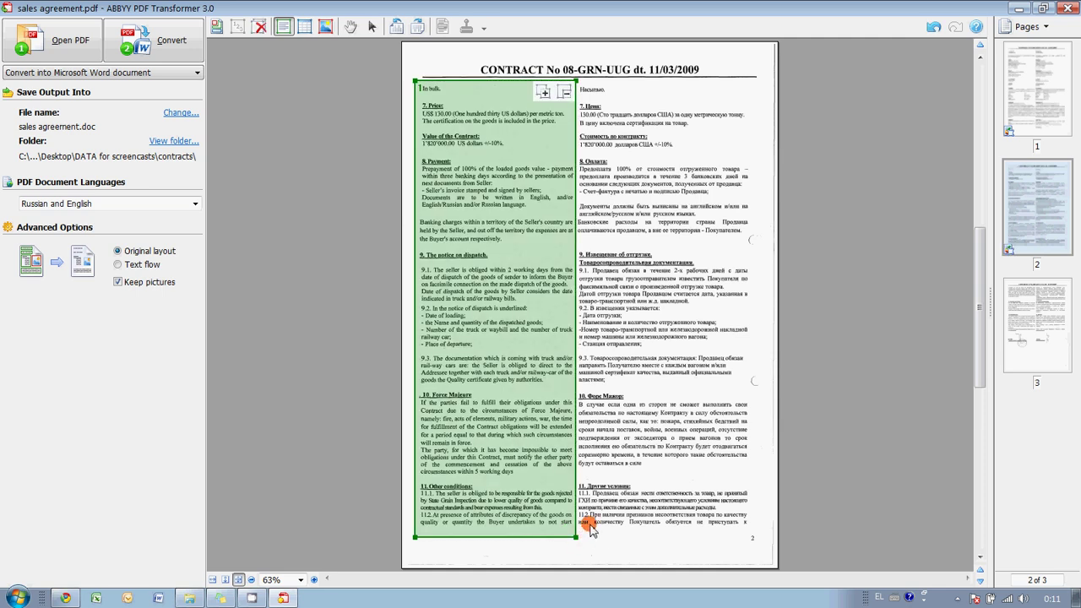
left_click_drag(752, 547, 577, 83)
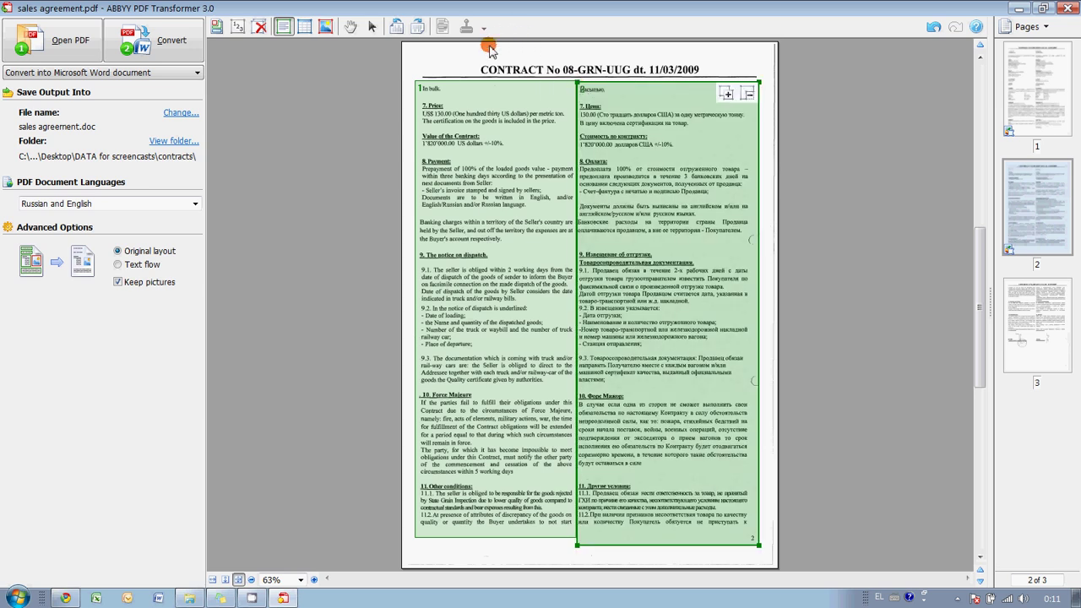
left_click_drag(460, 49, 706, 77)
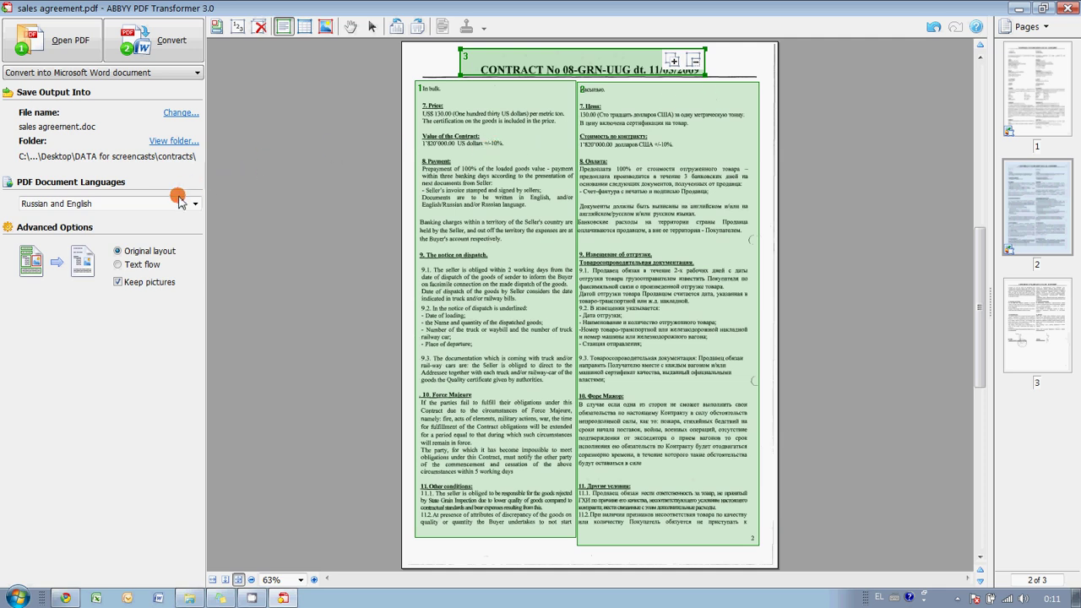
Mark the title, left column and right column of page 3 as text areas.
left_click(1018, 308)
left_click_drag(477, 56, 706, 76)
left_click_drag(416, 80, 574, 346)
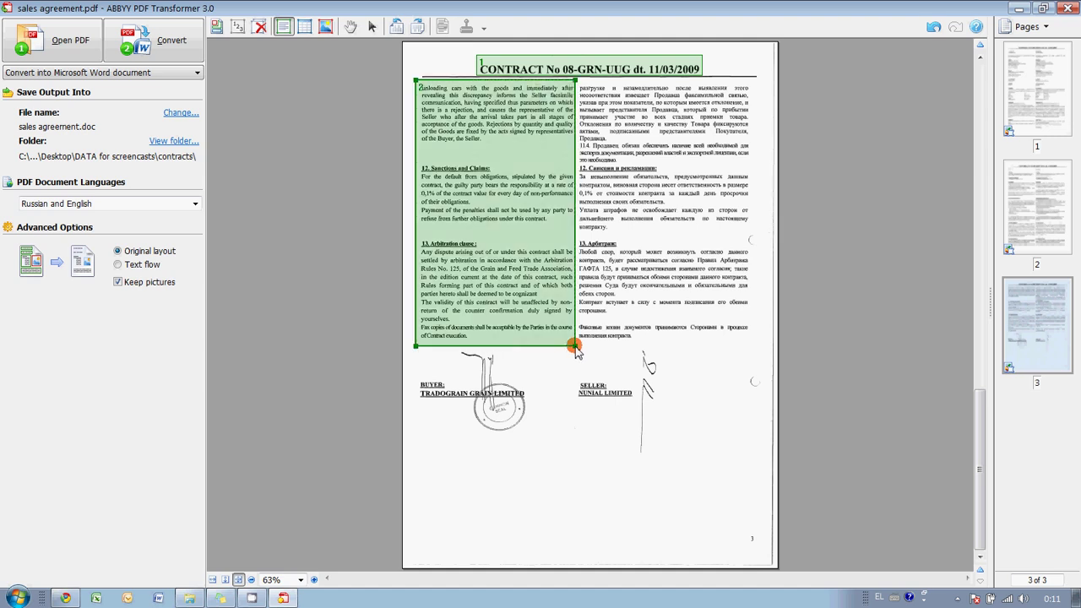
left_click_drag(762, 358, 582, 83)
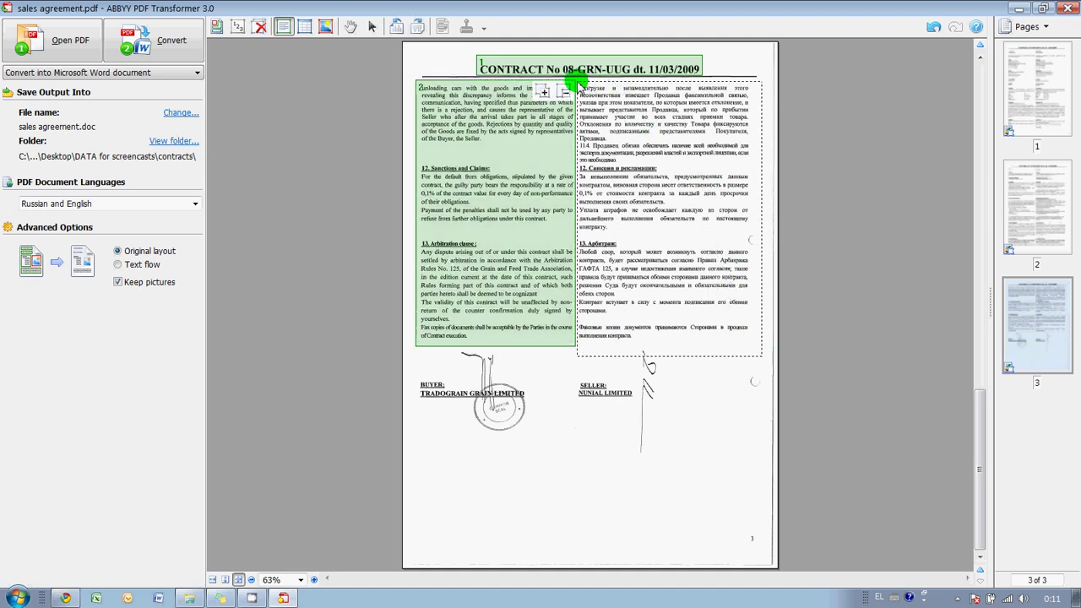
left_click_drag(576, 84, 578, 84)
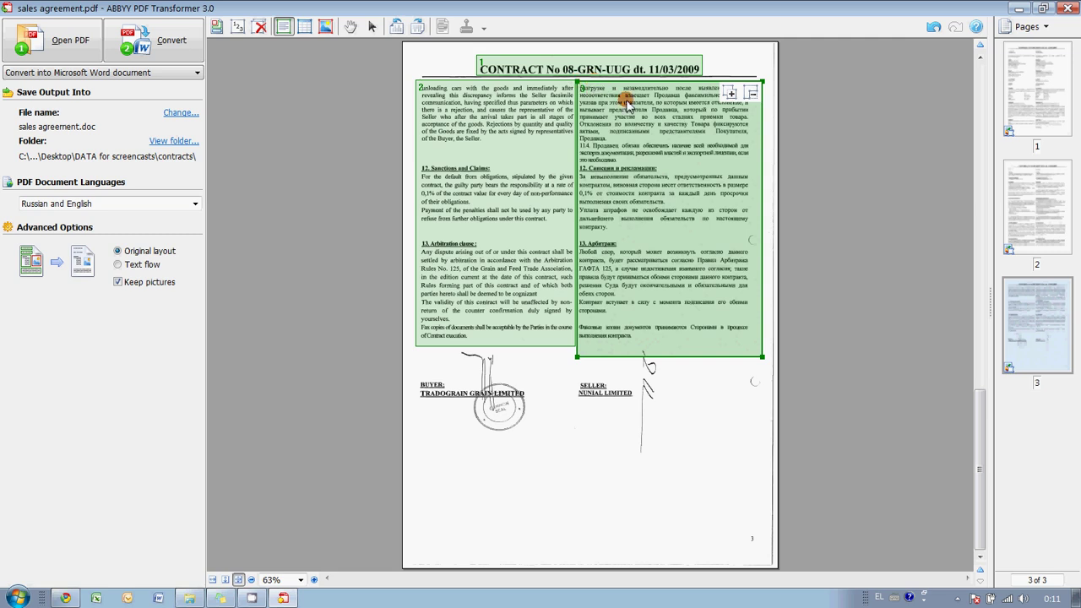
Keep Microsoft Word as the output format and convert the sales agreement to sales agreement.doc.
left_click(197, 72)
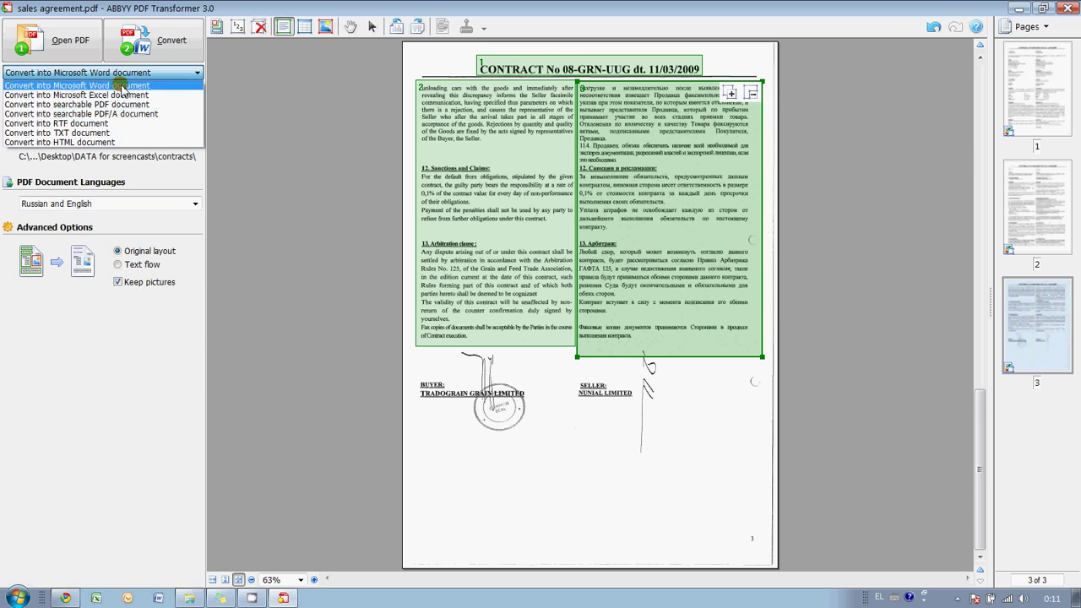
left_click(122, 87)
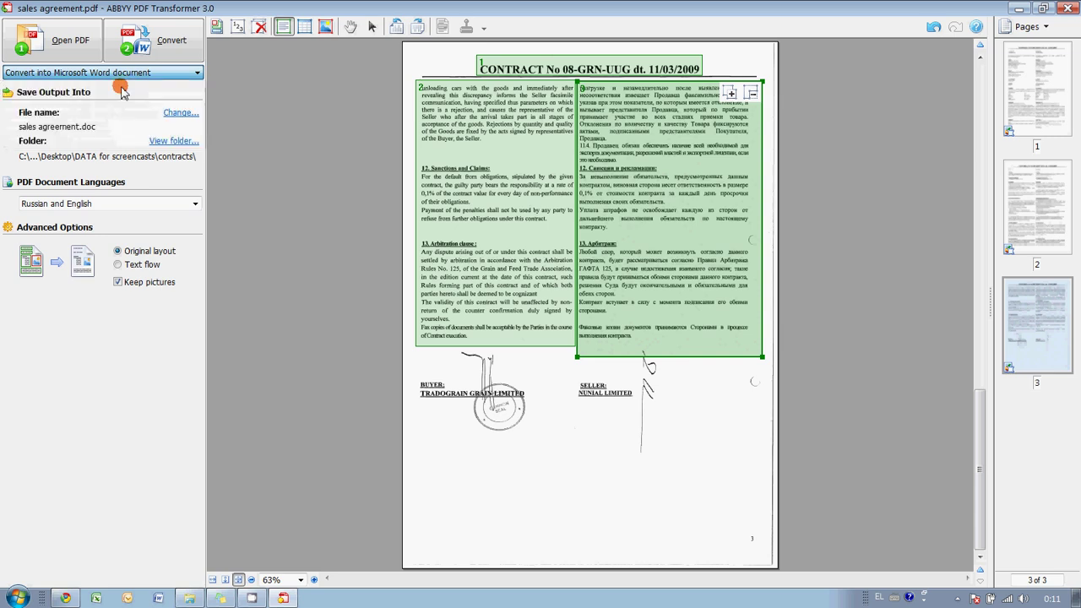
left_click(170, 46)
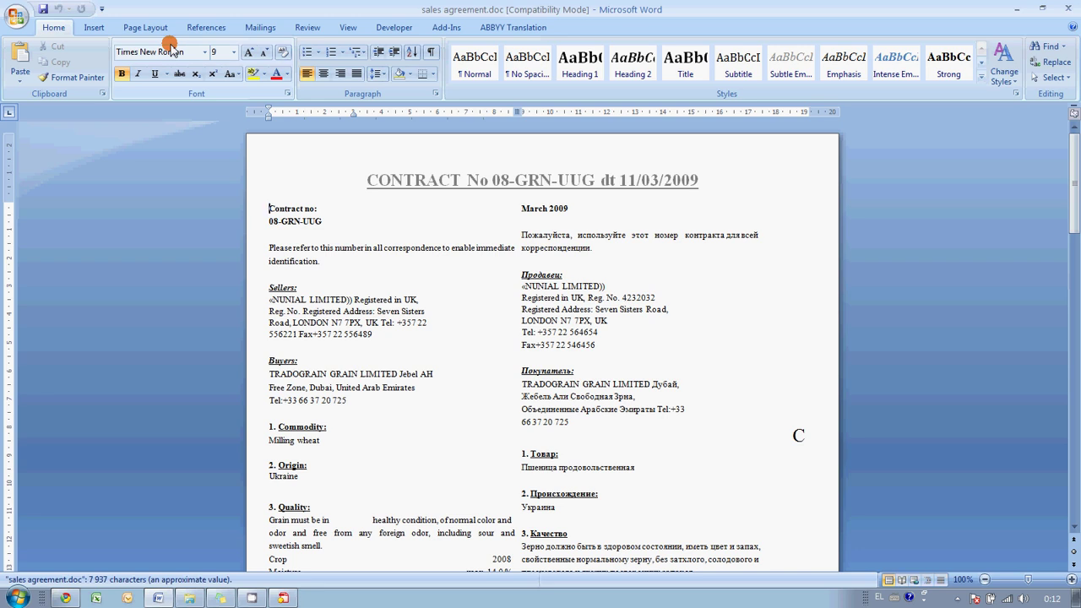
Insert the test letters 'hhkh' into the seller name NUNIAL in the Russian block.
scroll(348, 213, "down", 2)
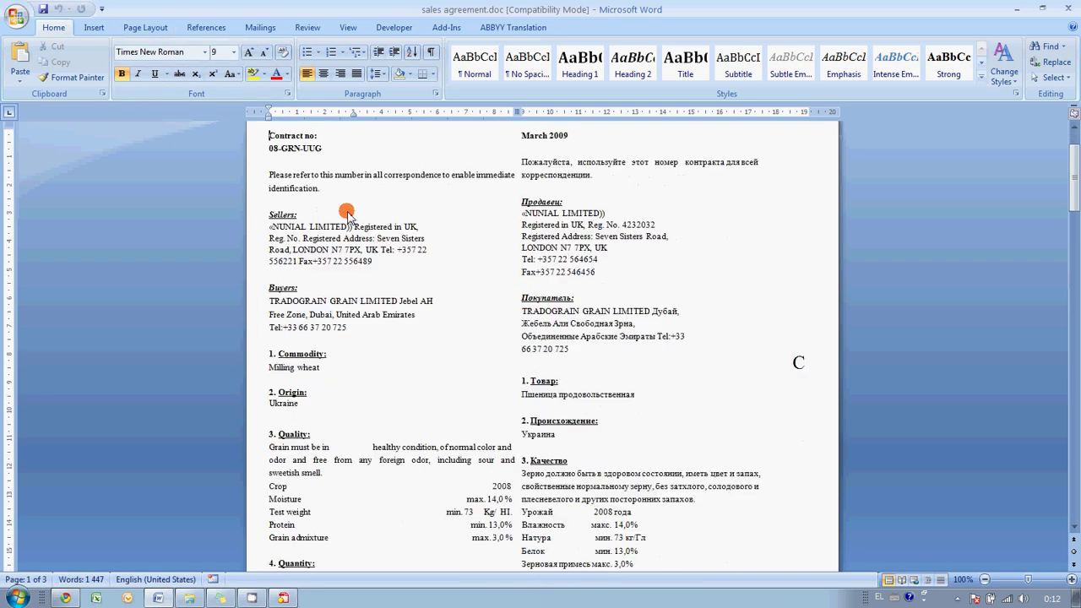
scroll(347, 212, "down", 4)
left_click(603, 327)
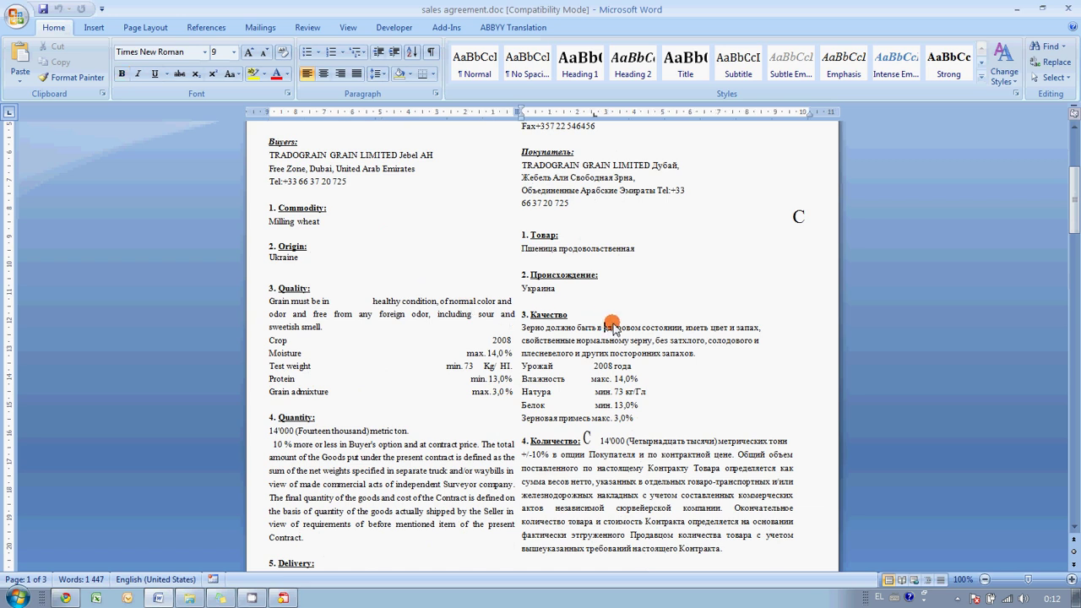
scroll(673, 312, "up", 6)
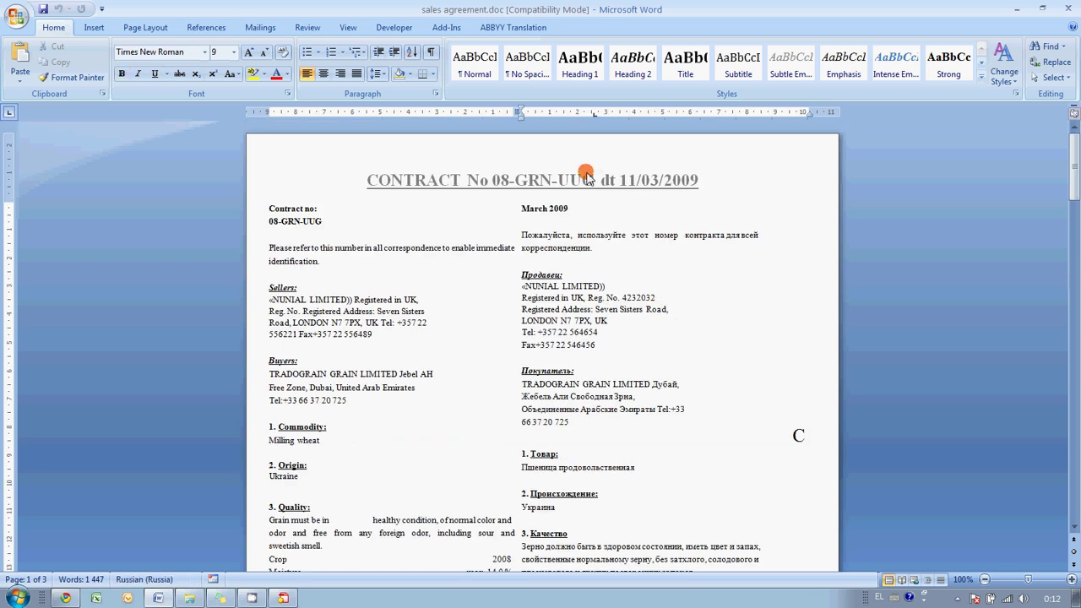
left_click(544, 286)
type("hhkh")
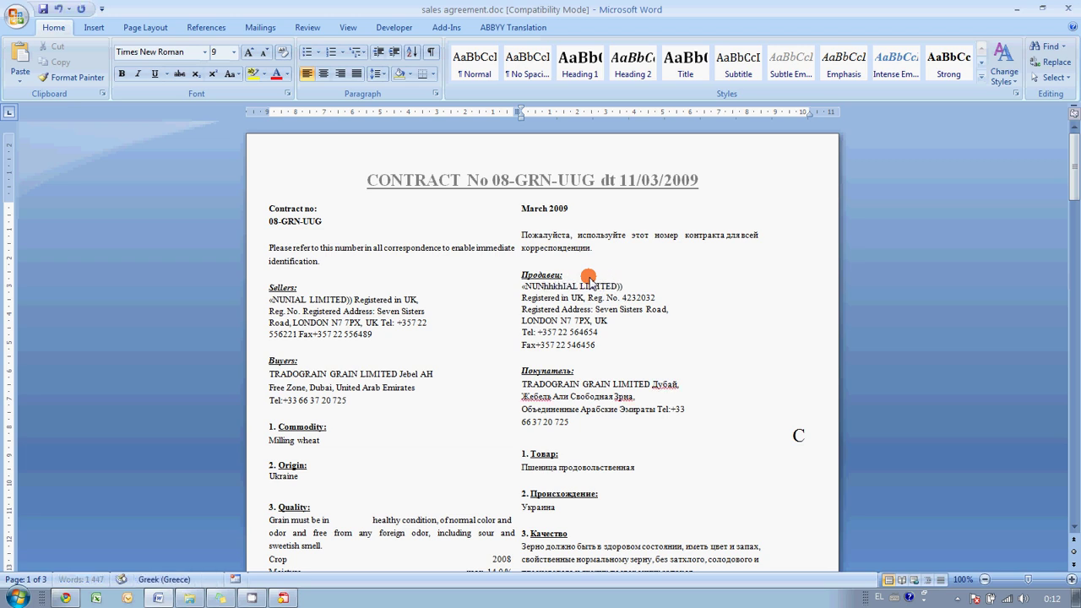
Insert 'khk' into TRADOGRAIN in the buyers line and scroll through the document.
left_click(302, 374)
type("khk")
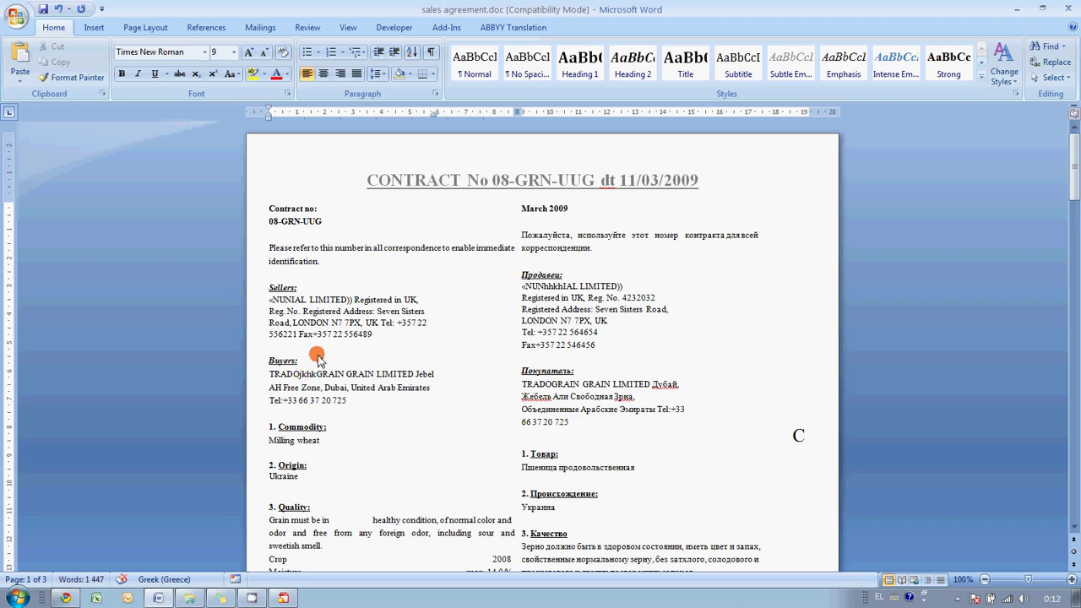
scroll(321, 358, "down", 5)
scroll(321, 346, "down", 5)
scroll(332, 345, "down", 5)
scroll(332, 344, "down", 5)
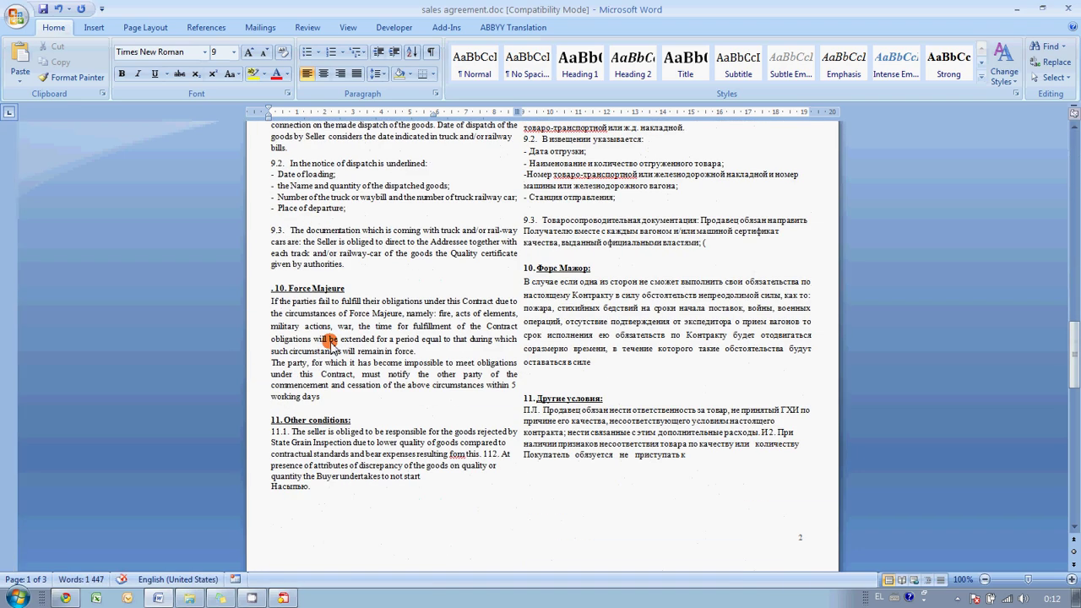
scroll(332, 345, "down", 5)
scroll(332, 344, "down", 5)
scroll(332, 343, "down", 4)
scroll(332, 343, "up", 5)
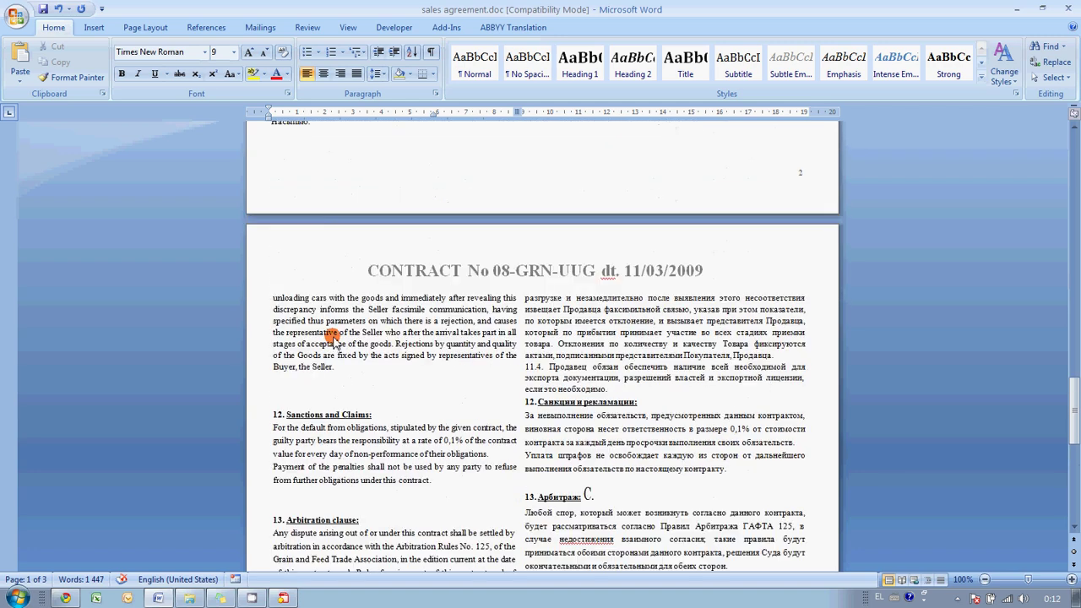
scroll(332, 343, "up", 5)
scroll(332, 343, "up", 2)
scroll(338, 341, "up", 5)
scroll(340, 343, "up", 5)
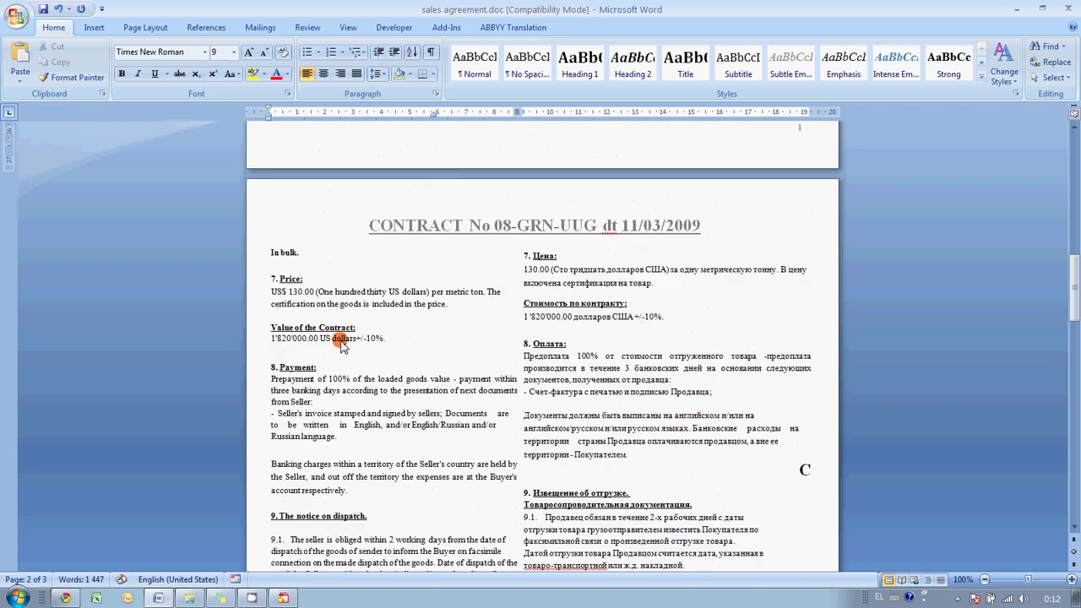
scroll(341, 344, "up", 7)
scroll(340, 345, "up", 10)
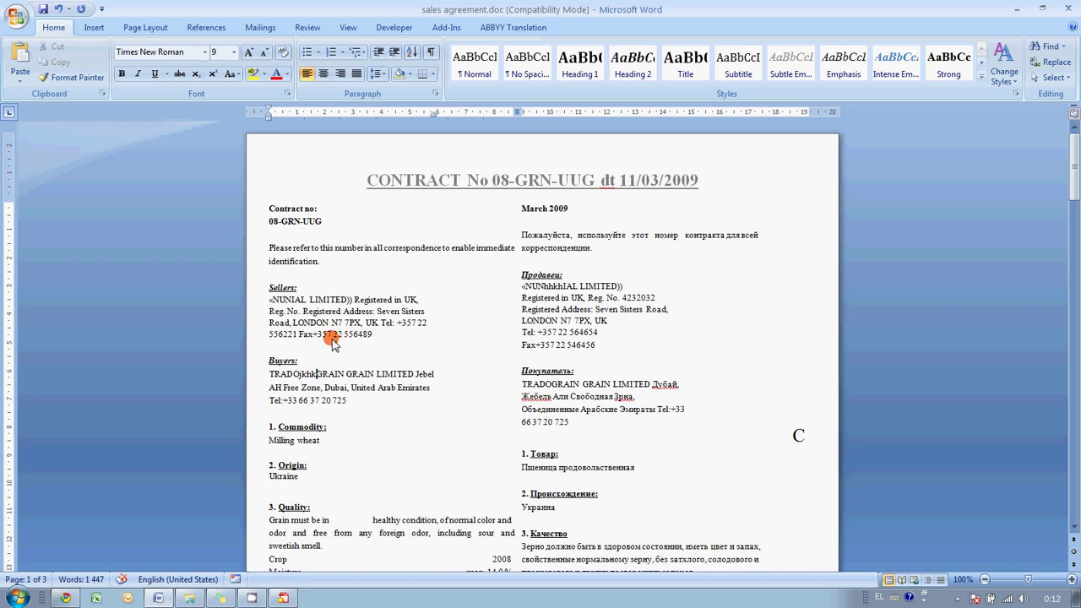
Scroll the edited contract, then bring up Word's Office button menu.
scroll(312, 330, "down", 3)
scroll(295, 329, "down", 6)
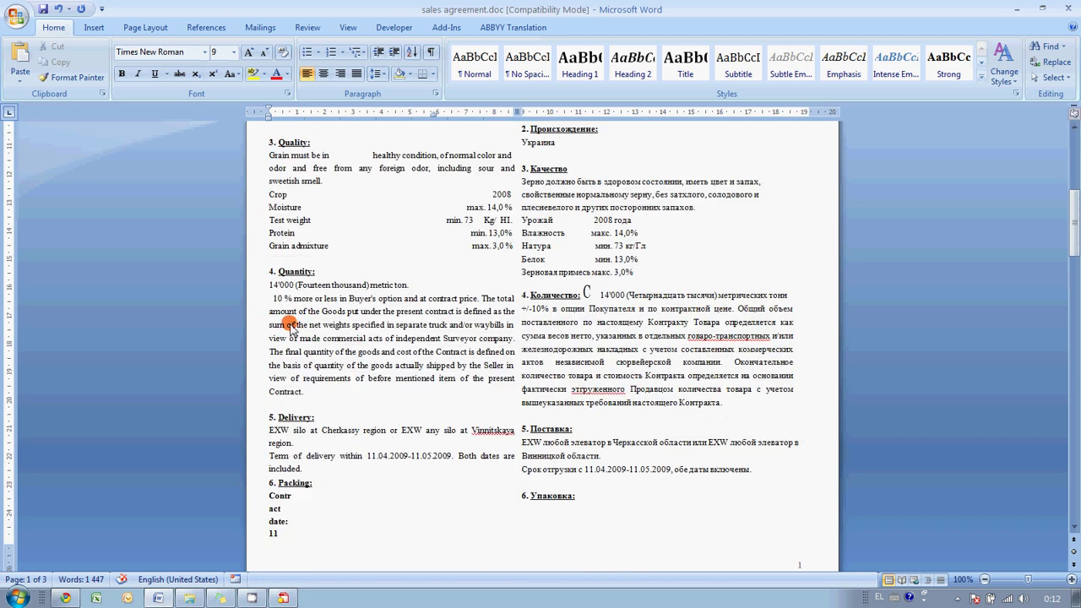
scroll(290, 328, "up", 9)
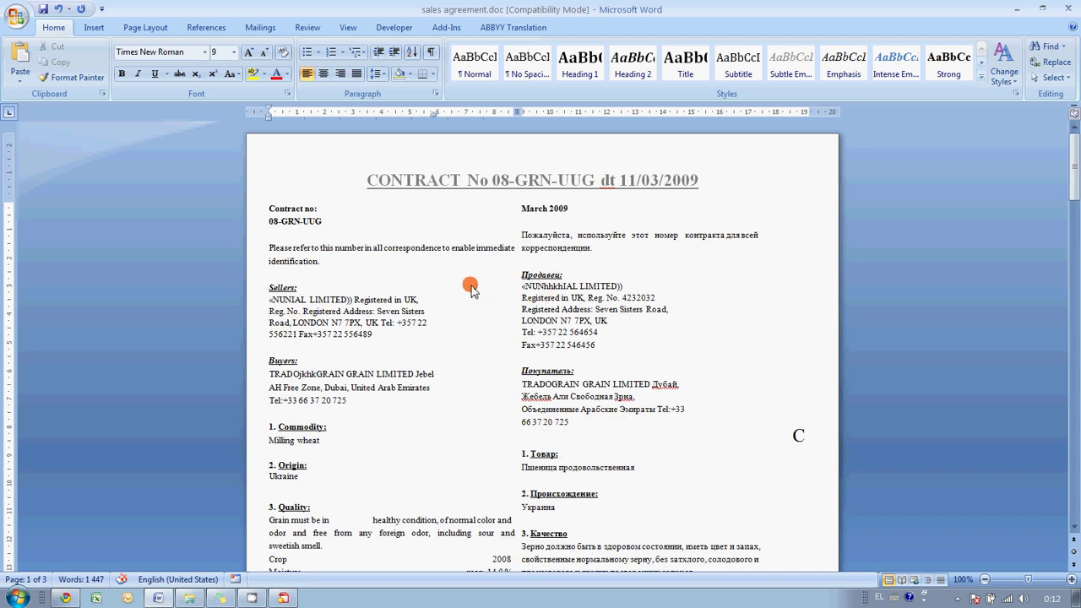
scroll(473, 288, "down", 9)
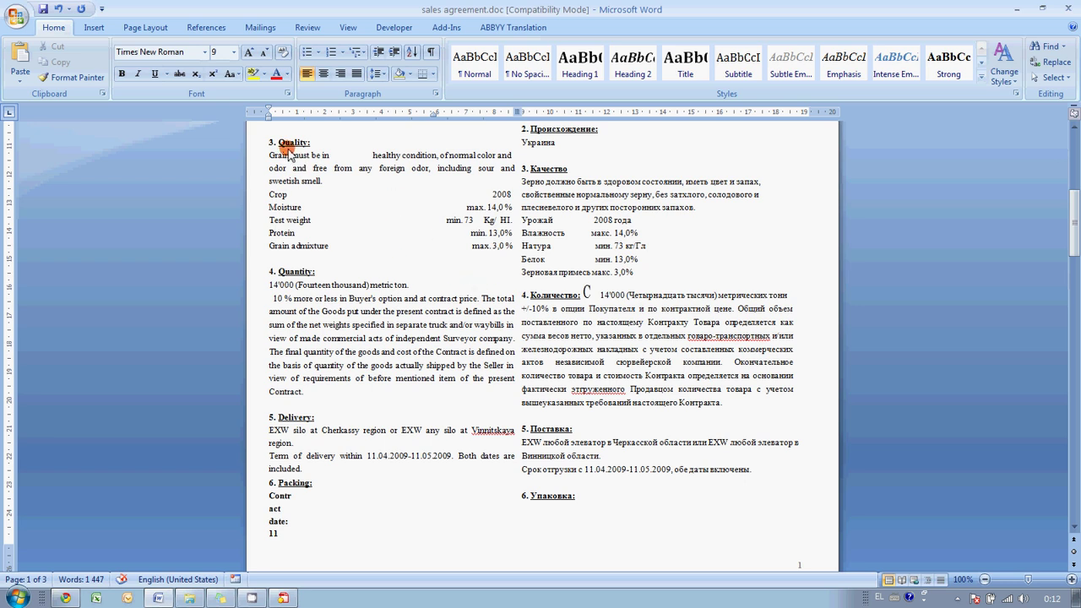
left_click(16, 18)
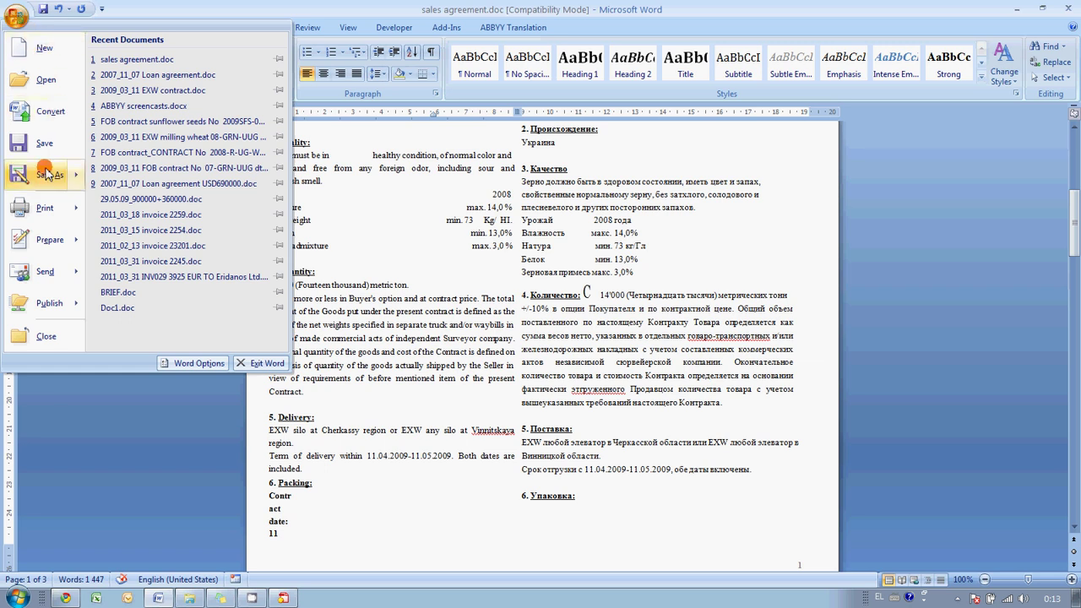
mouse_move(47, 208)
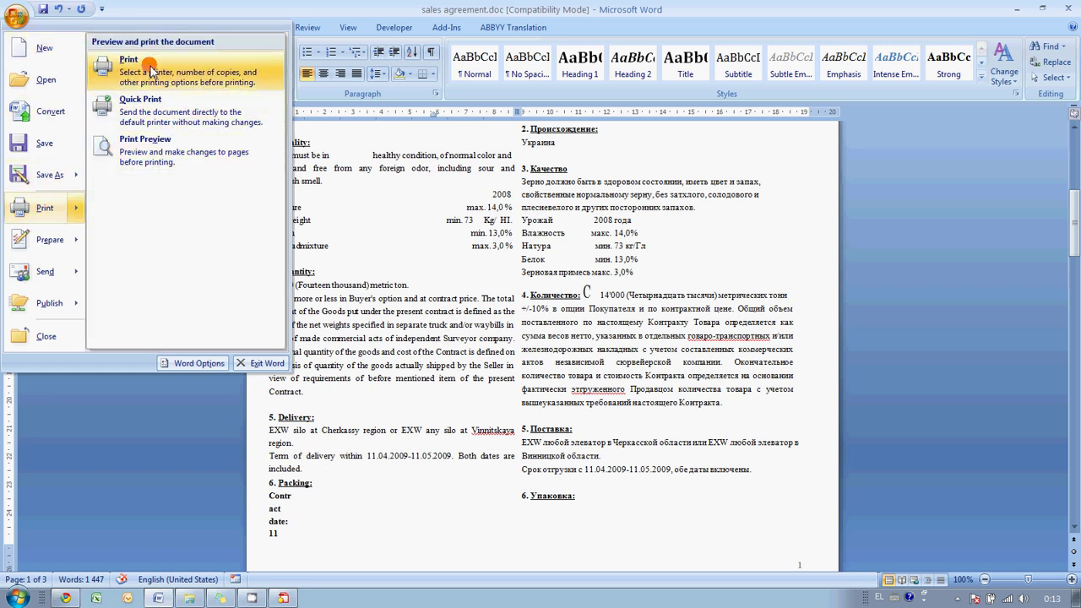
Print the contract via PDF-XChange 4.0 for ABBYY to CY-sales agreement-2011.pdf on the Desktop.
left_click(140, 63)
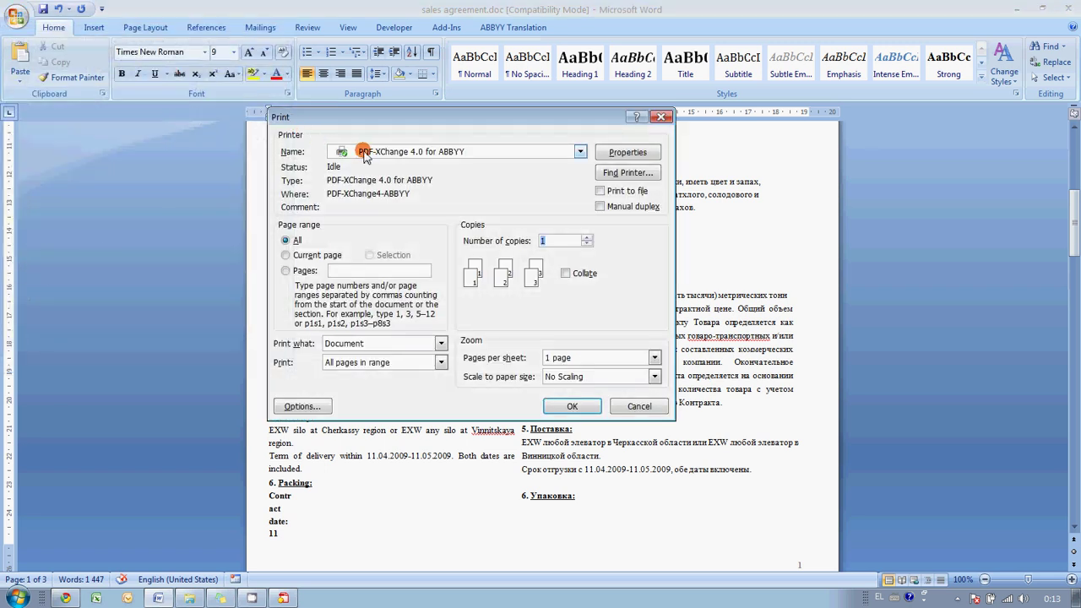
left_click(381, 152)
left_click(408, 289)
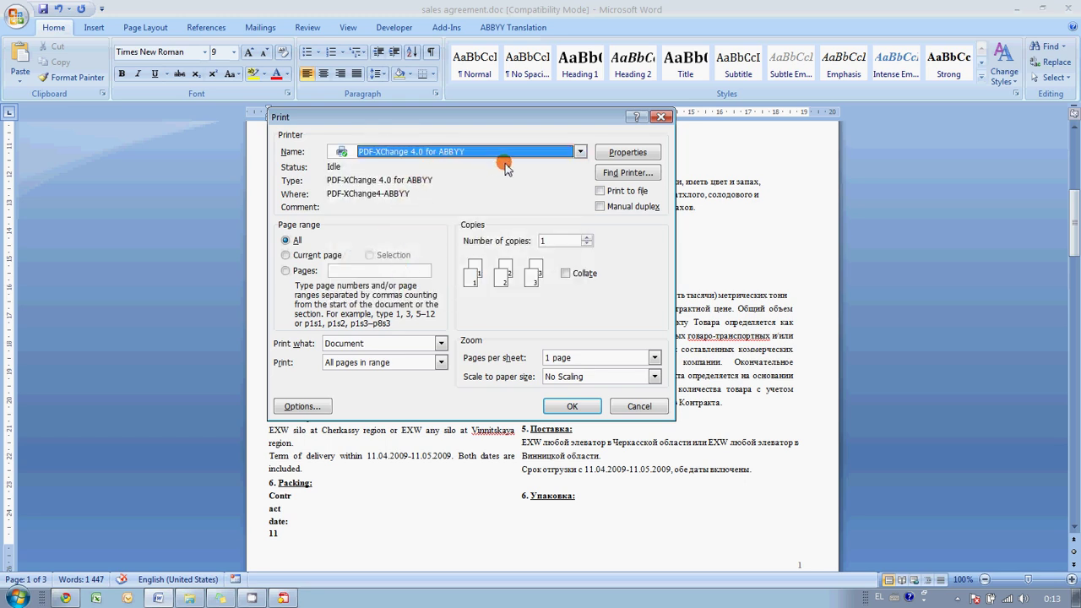
left_click(577, 407)
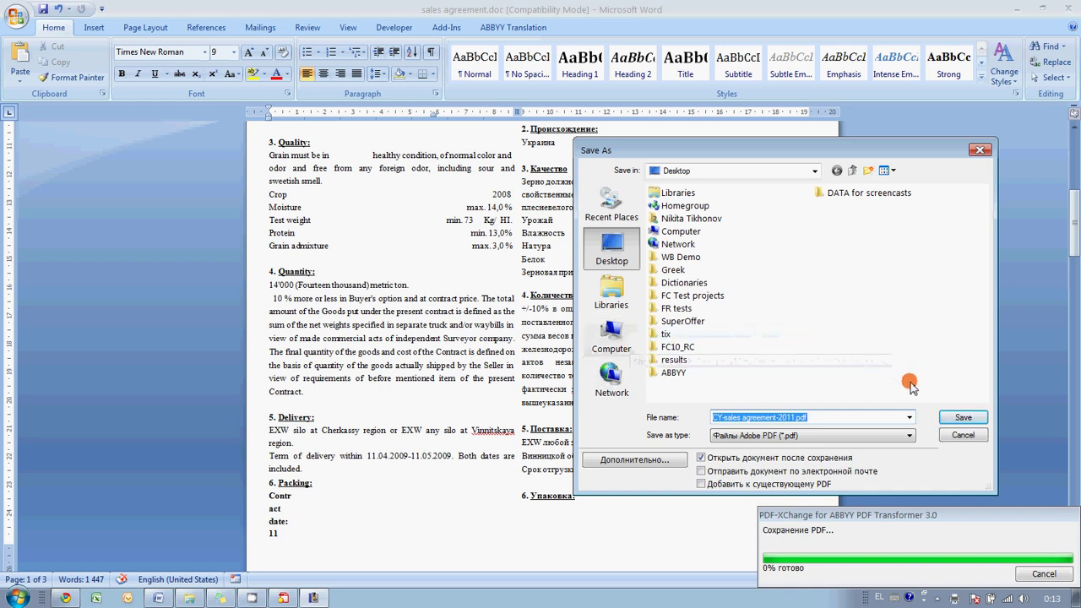
left_click(961, 417)
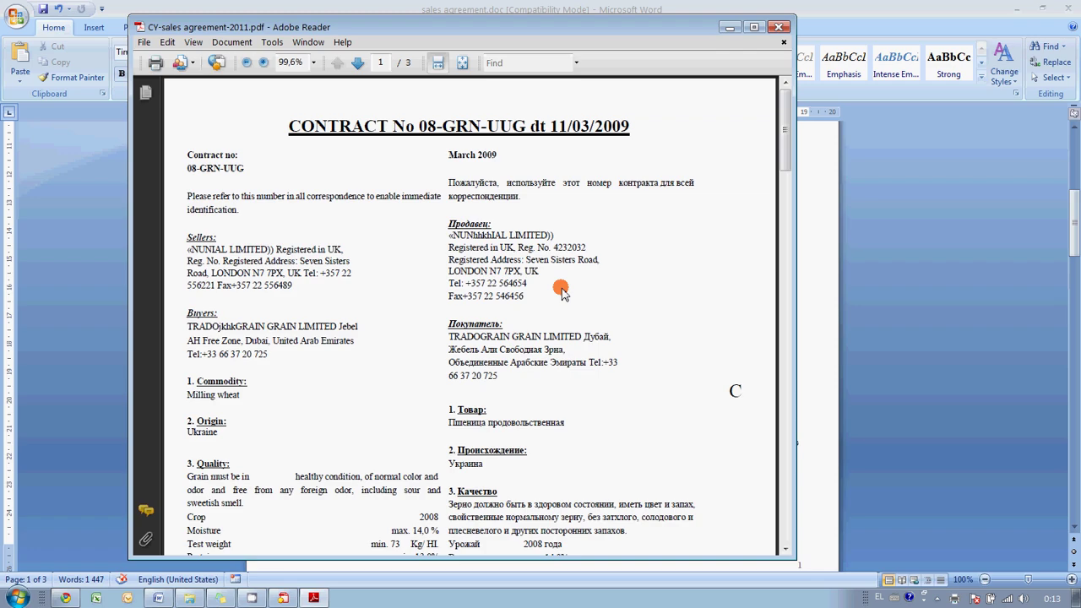
Review all three pages of CY-sales agreement-2011.pdf, return to page 1, and close Adobe Reader.
scroll(563, 288, "down", 4)
scroll(564, 288, "down", 2)
scroll(564, 288, "down", 2)
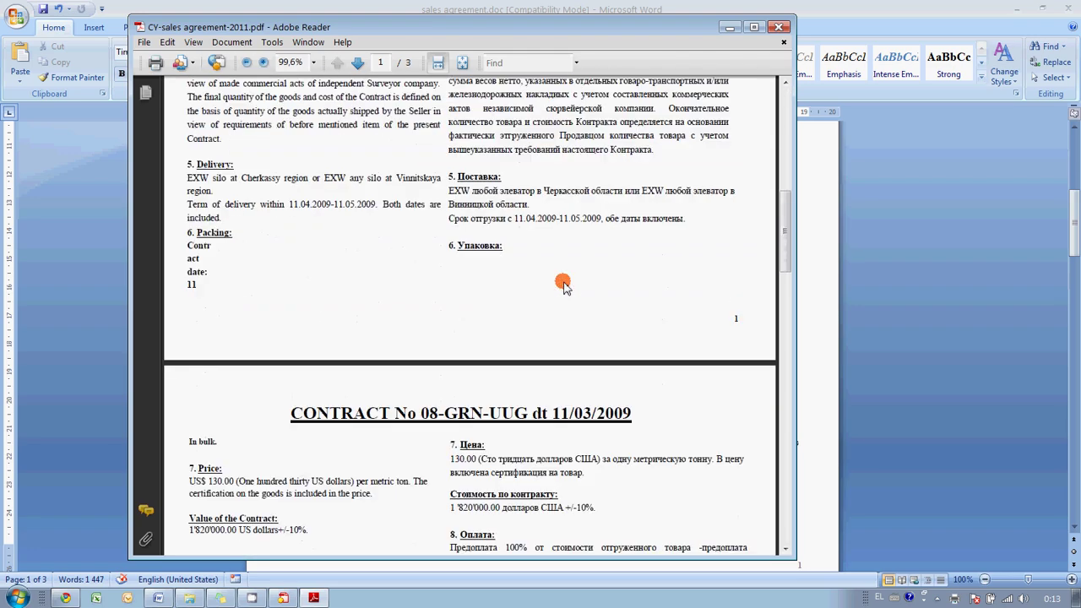
scroll(563, 285, "down", 3)
scroll(564, 285, "down", 3)
scroll(563, 286, "down", 3)
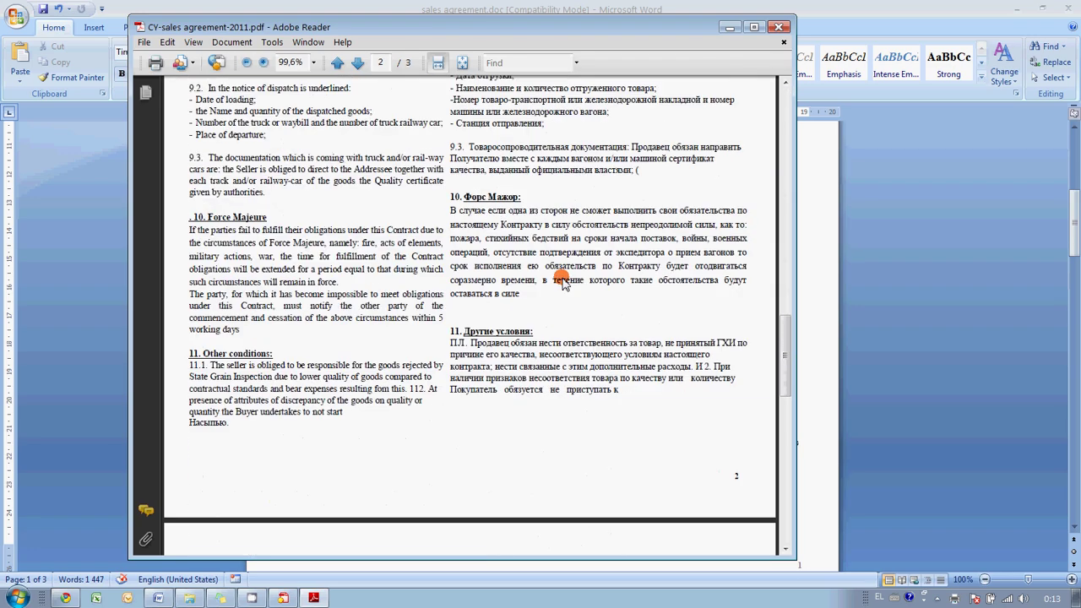
scroll(564, 285, "down", 3)
scroll(563, 285, "down", 9)
scroll(564, 286, "up", 1)
scroll(562, 283, "up", 5)
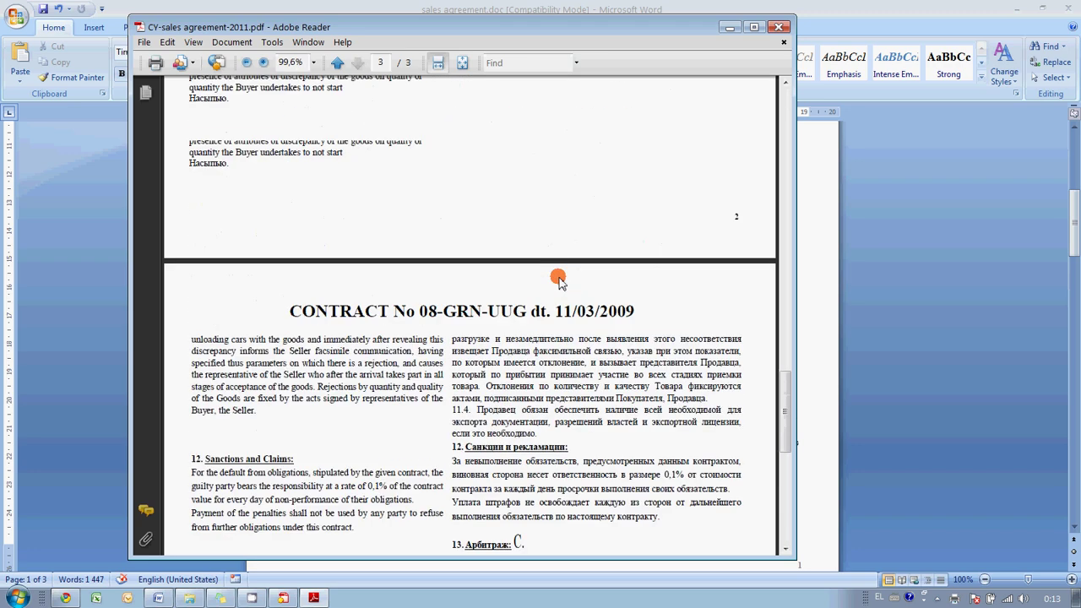
scroll(560, 283, "up", 7)
scroll(559, 283, "up", 5)
scroll(561, 283, "up", 5)
scroll(562, 283, "up", 5)
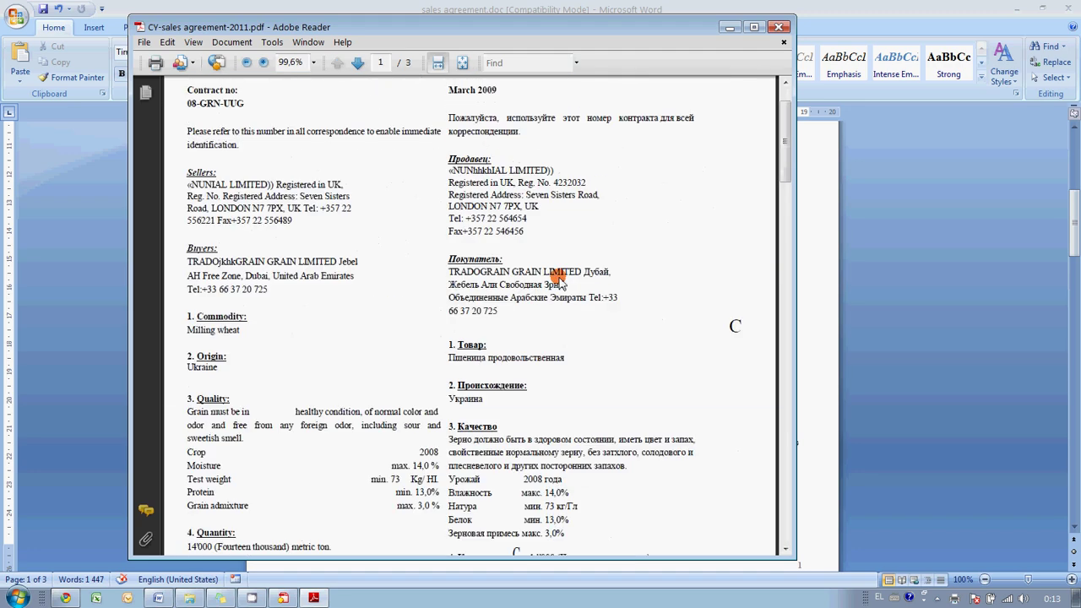
scroll(563, 283, "up", 2)
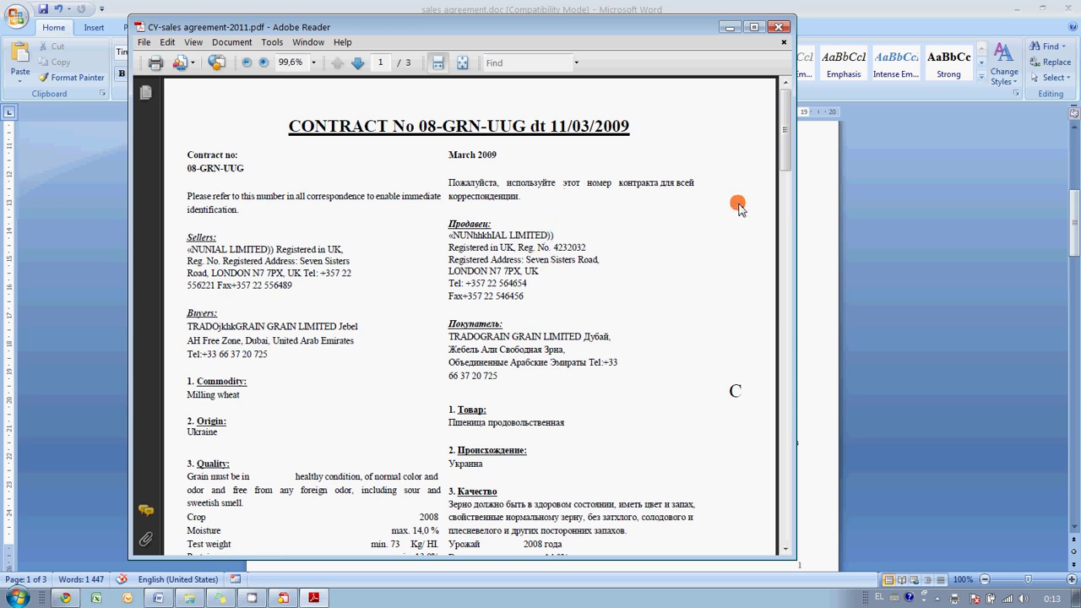
left_click(780, 28)
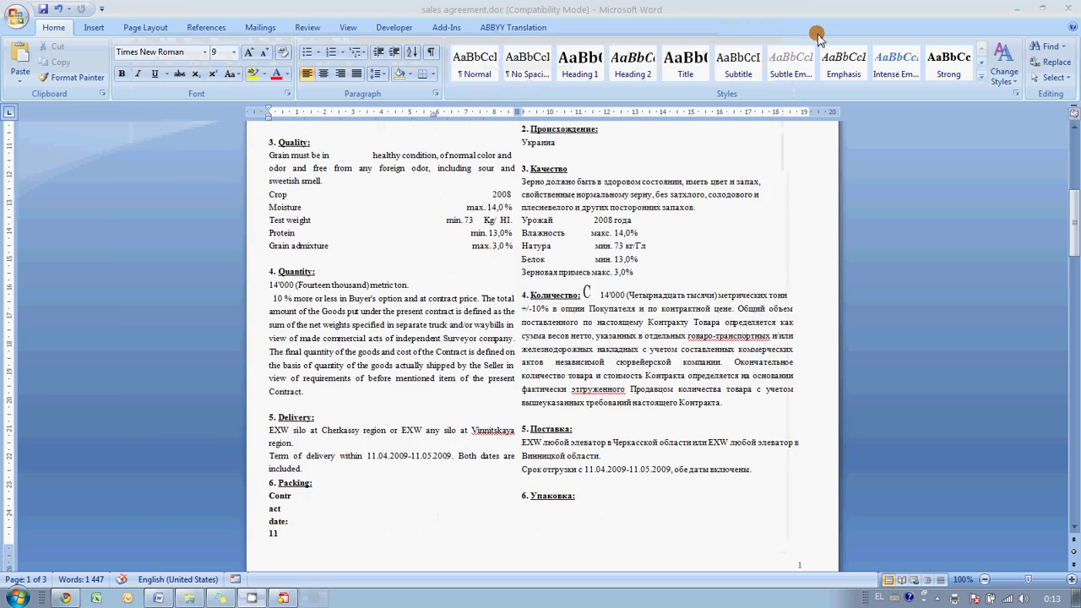
Exit Word discarding edits to sales agreement.doc, then close ABBYY PDF Transformer.
left_click(1067, 12)
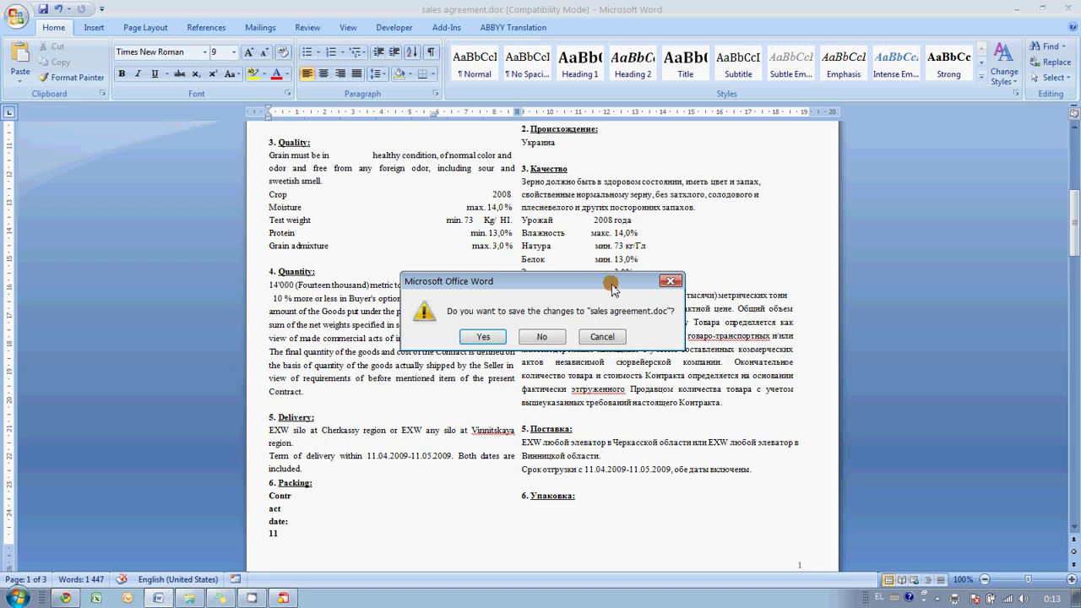
left_click(548, 342)
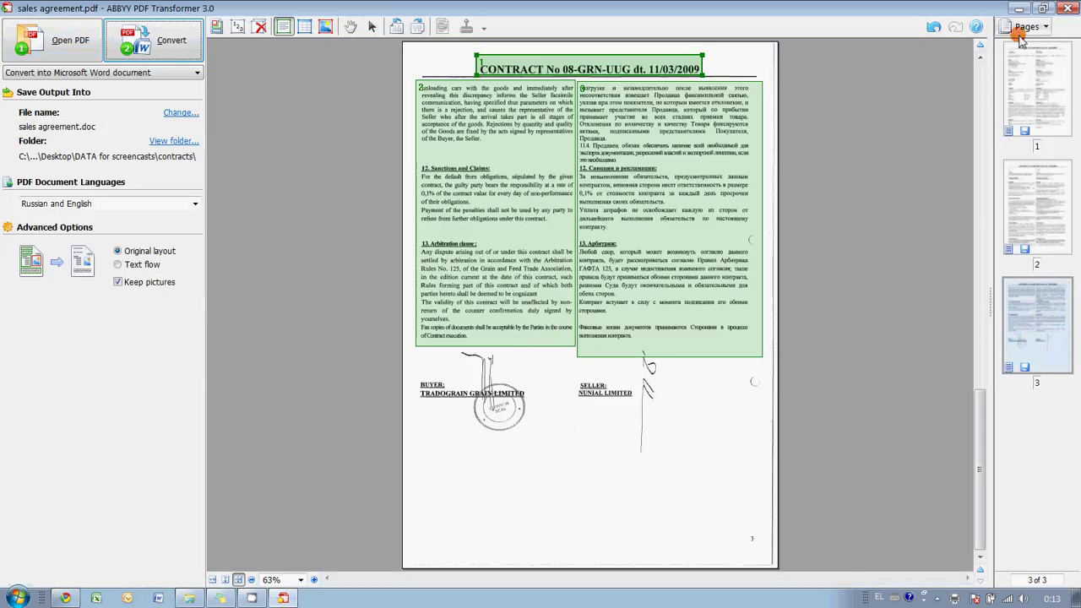
left_click(1068, 10)
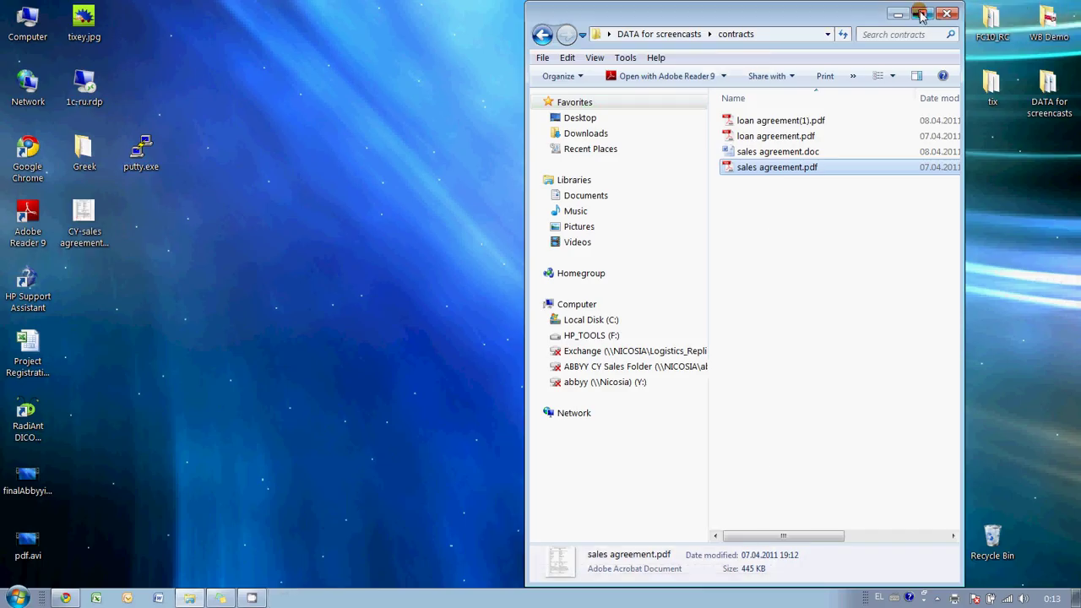